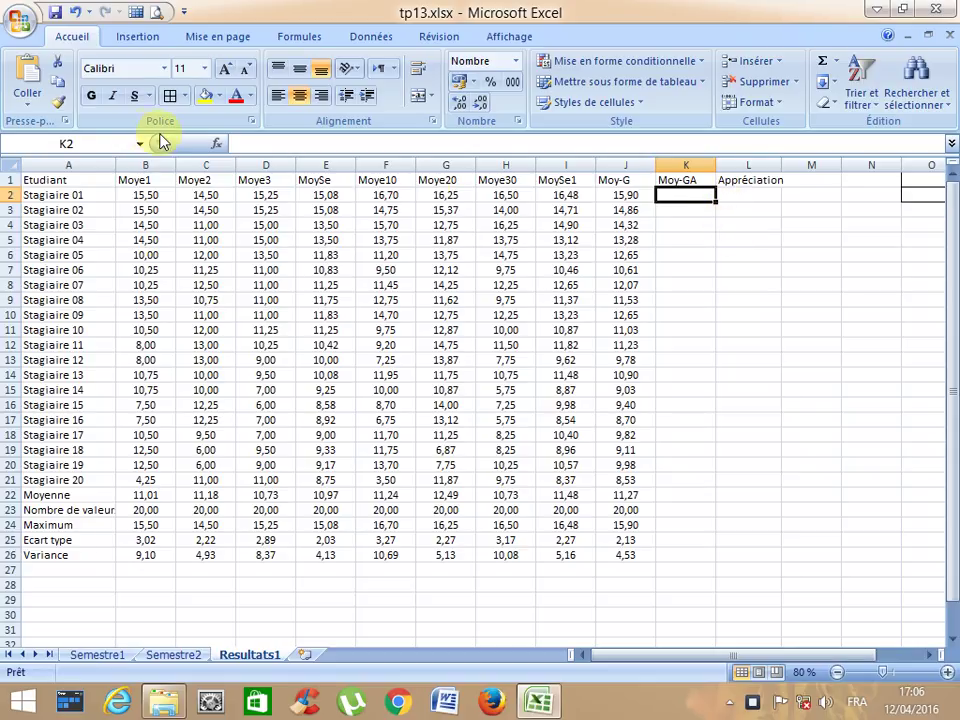
Insert an SI function in K2 with the logical test J2-ENT(J2)>=0,5.
{"action": "left_click", "coordinate": [215, 143]}
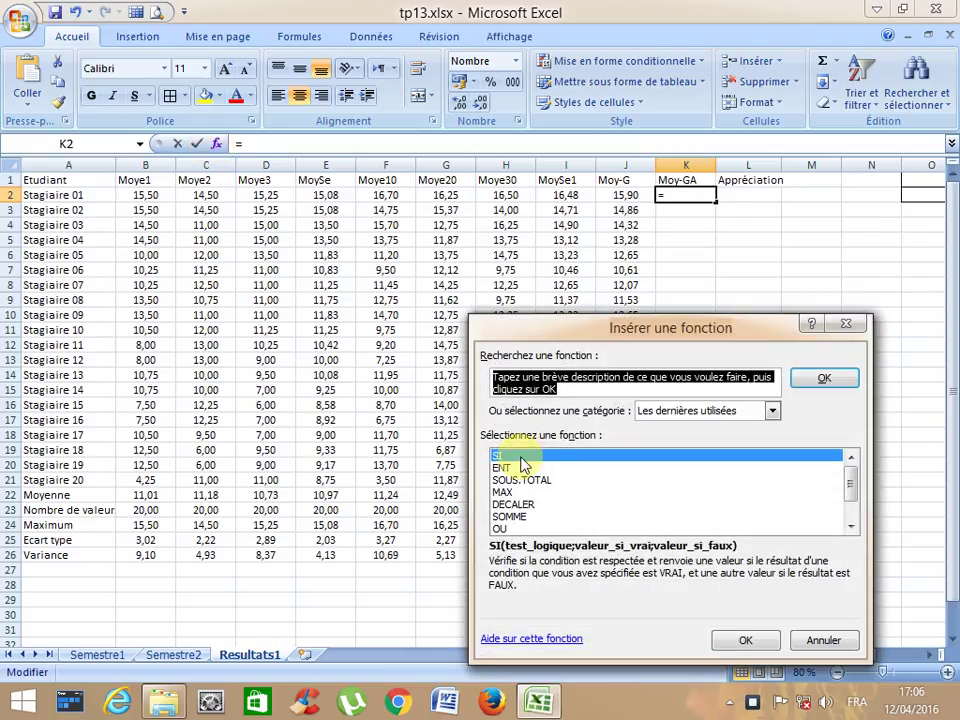
{"action": "left_click", "coordinate": [742, 639]}
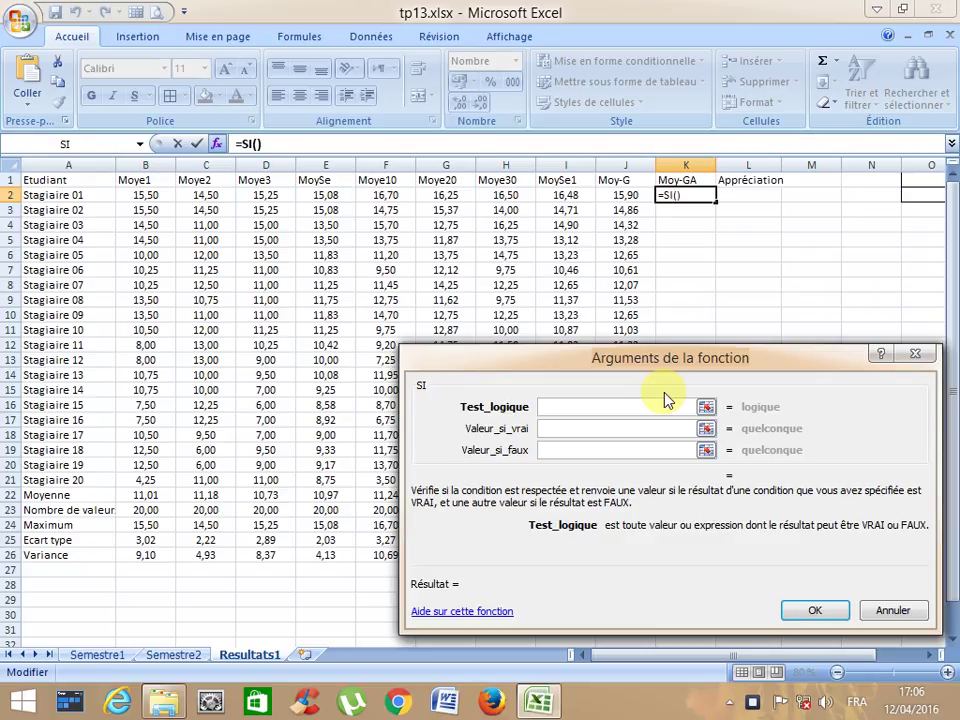
{"action": "left_click", "coordinate": [618, 196]}
{"action": "type", "text": "-"}
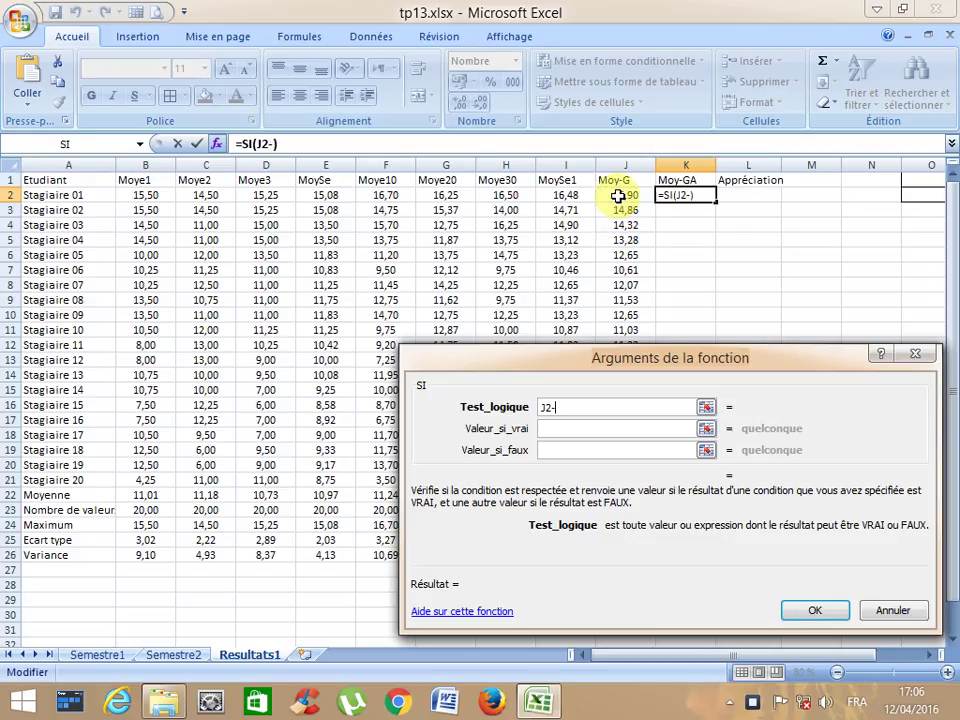
{"action": "type", "text": "ENT("}
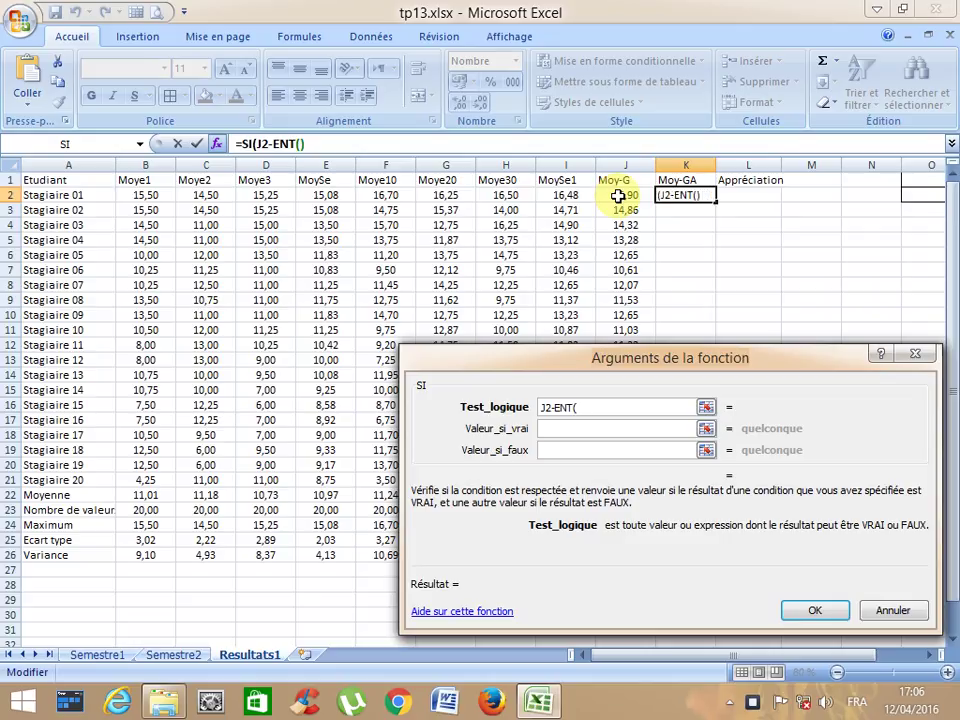
{"action": "left_click", "coordinate": [618, 196]}
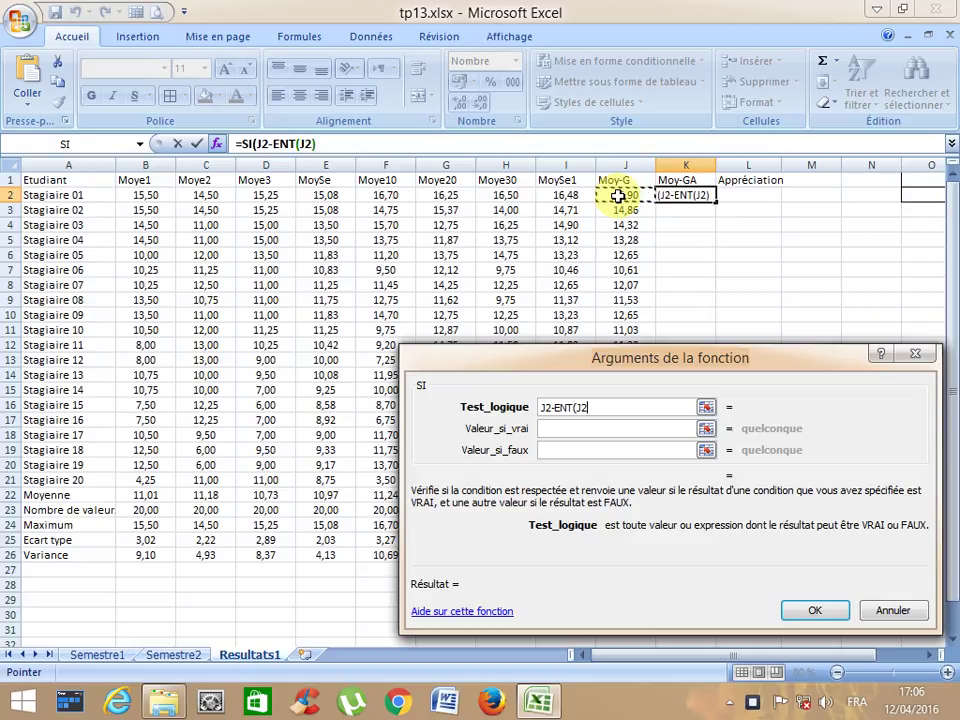
{"action": "type", "text": "°"}
{"action": "key", "text": "BackSpace"}
{"action": "type", "text": ")>+"}
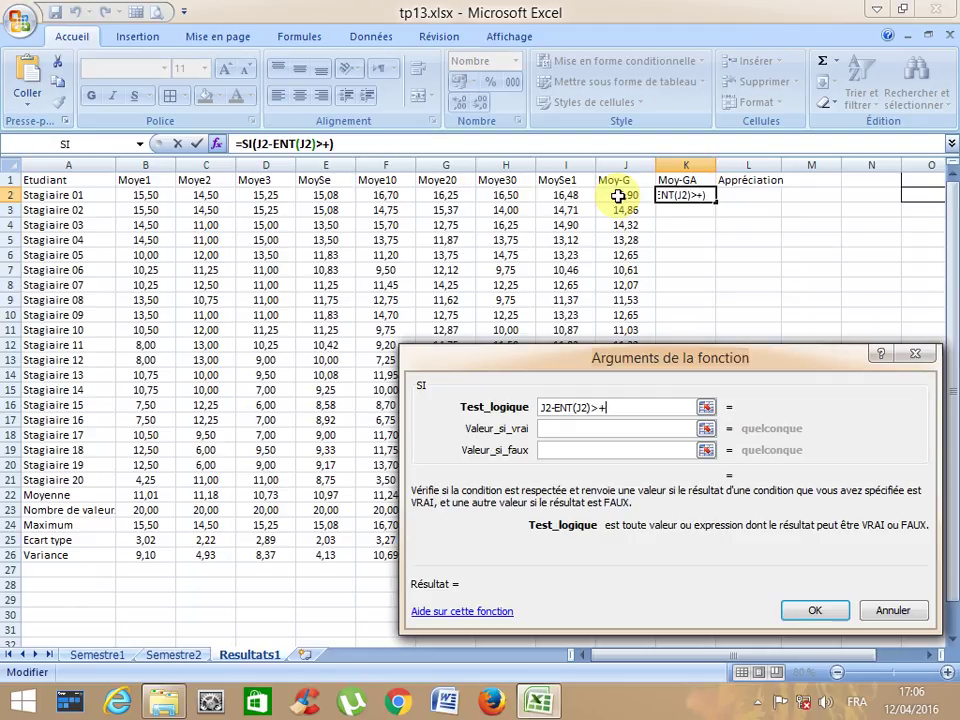
{"action": "key", "text": "BackSpace"}
{"action": "type", "text": "=0,5"}
{"action": "left_click", "coordinate": [584, 429]}
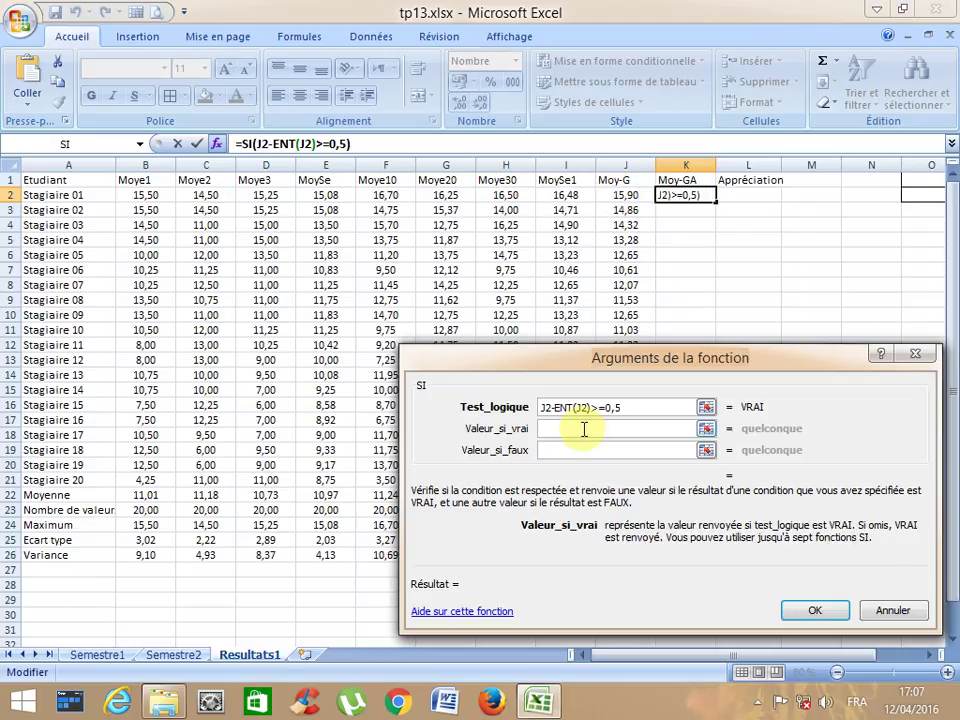
{"action": "left_click", "coordinate": [556, 407]}
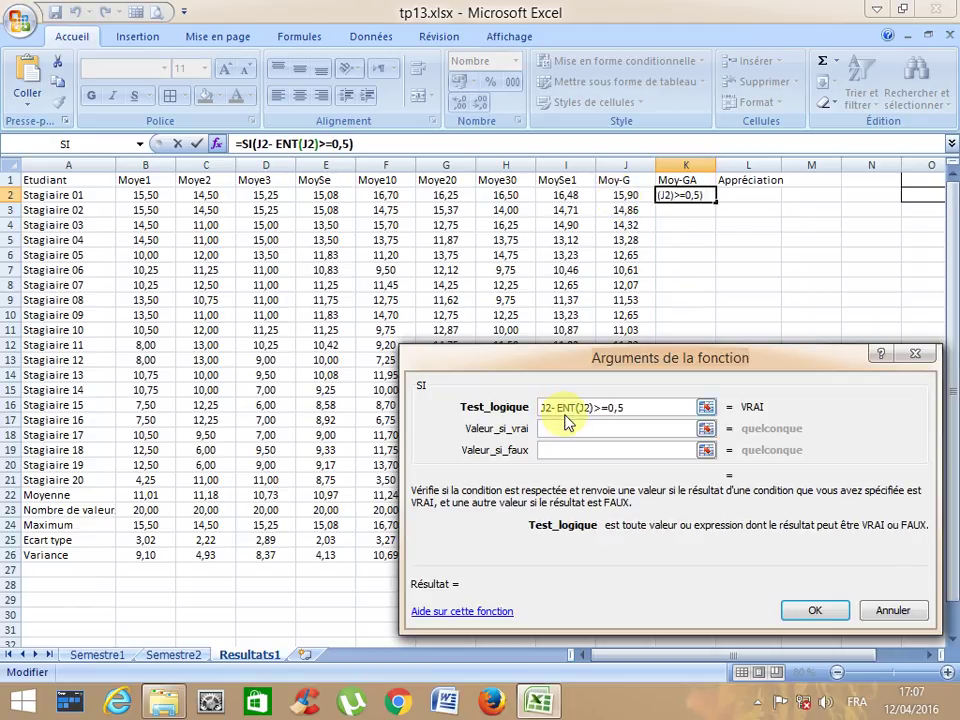
Set the SI function's value if true to ENT(J2)+0,5.
{"action": "left_click", "coordinate": [559, 432]}
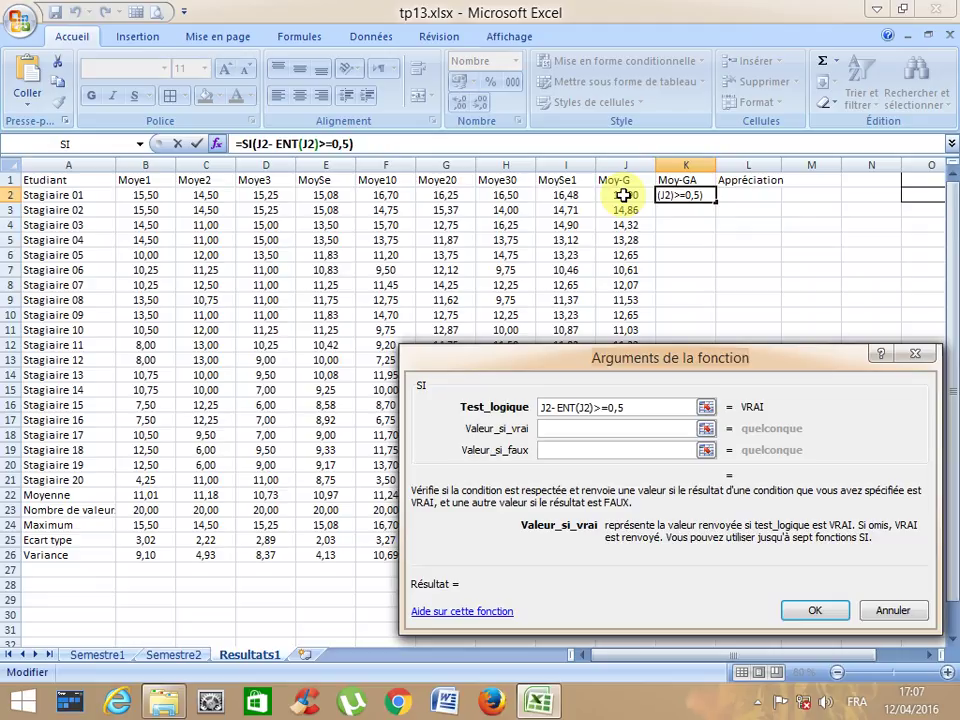
{"action": "type", "text": "ENT"}
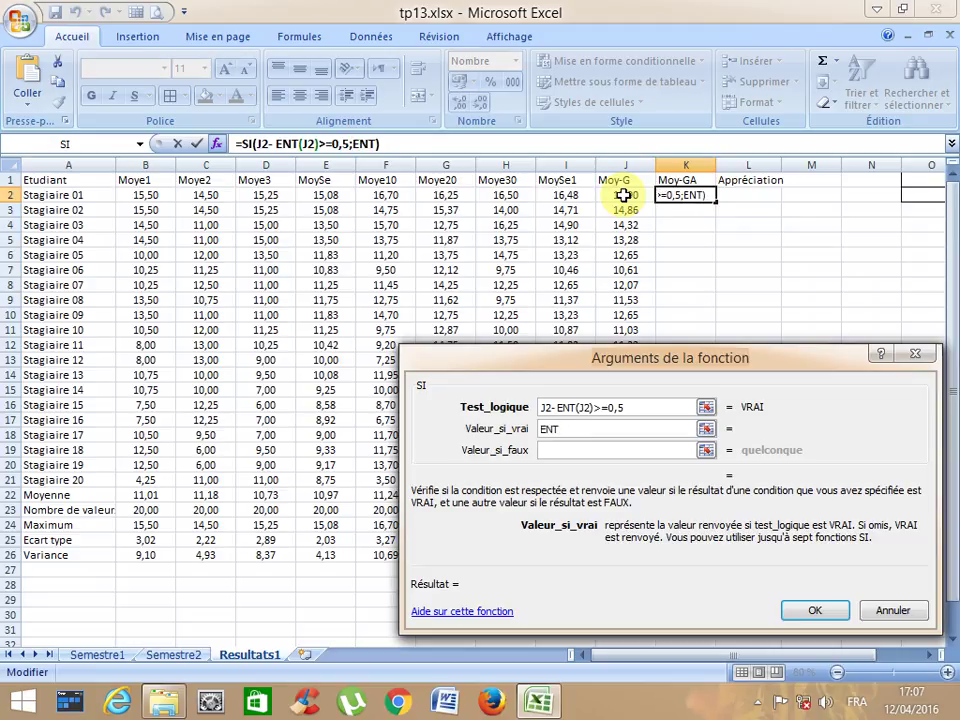
{"action": "type", "text": "("}
{"action": "left_click", "coordinate": [622, 196]}
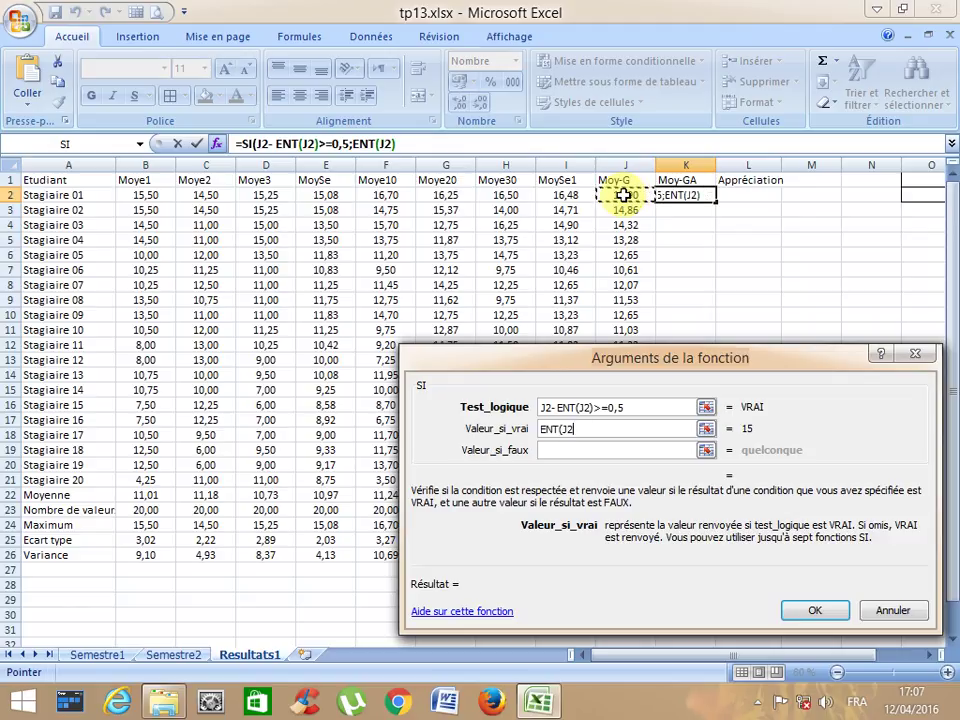
{"action": "type", "text": ")"}
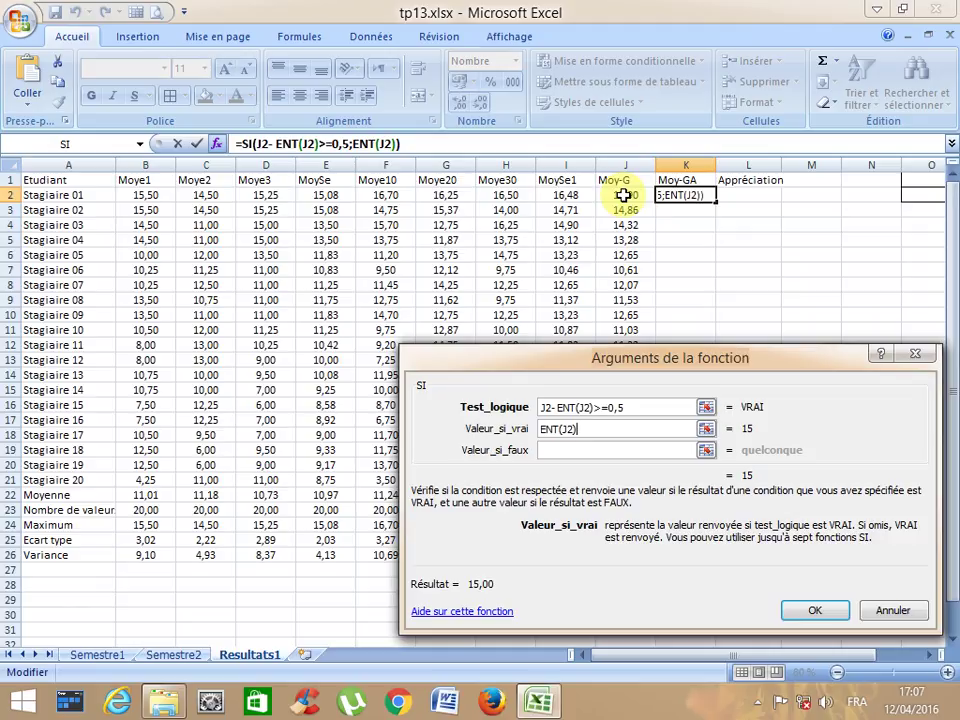
{"action": "type", "text": "+0,5"}
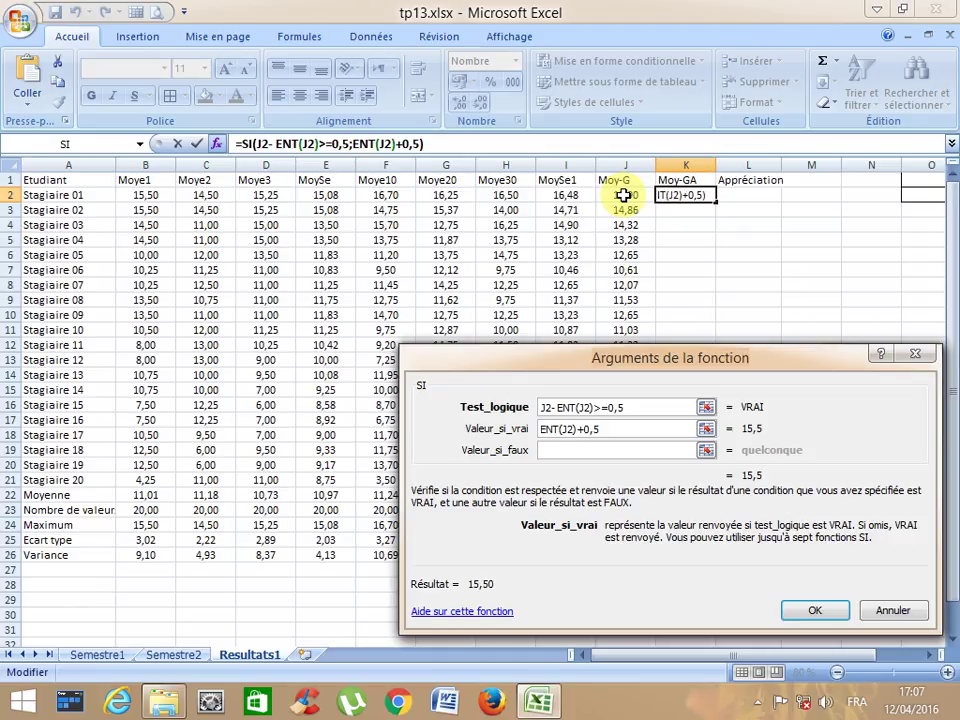
Set the SI function's value if false to ENT(J2).
{"action": "left_click", "coordinate": [583, 450]}
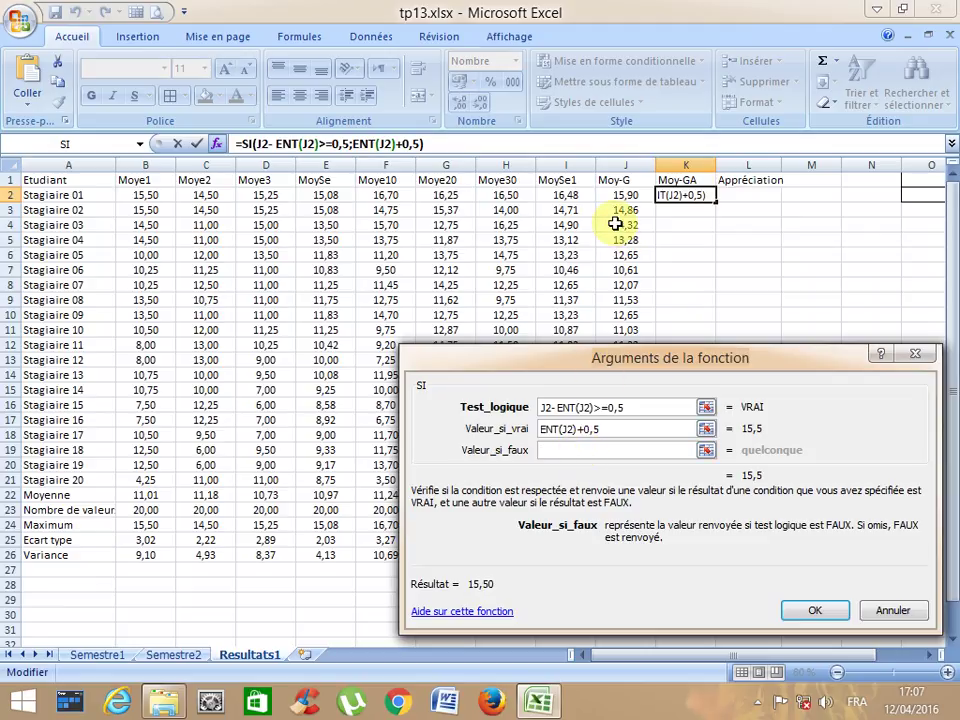
{"action": "type", "text": "EN"}
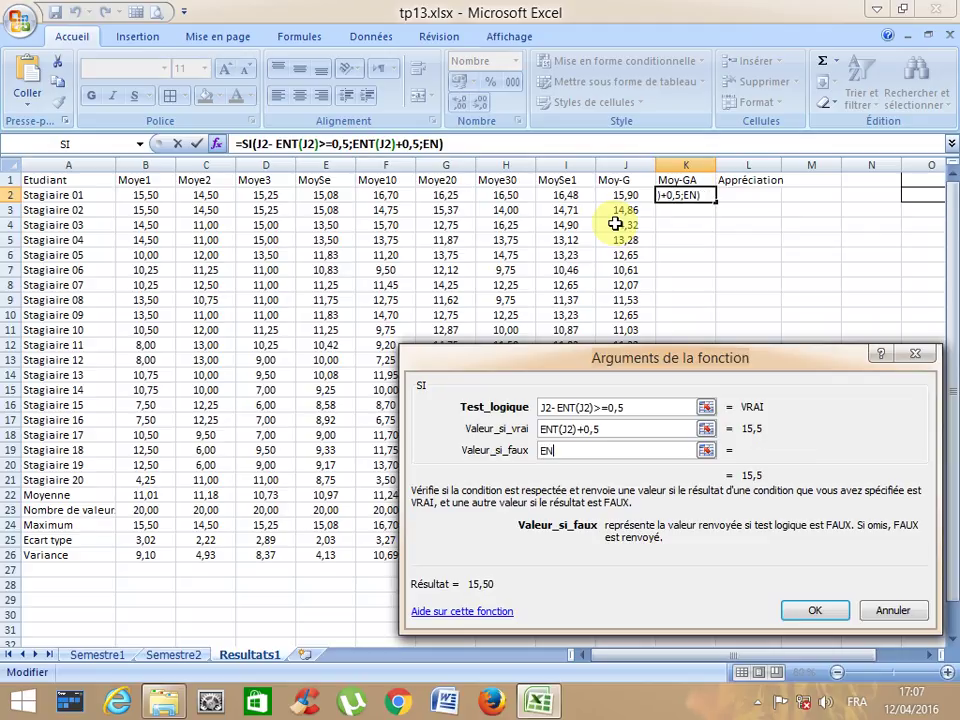
{"action": "type", "text": "T("}
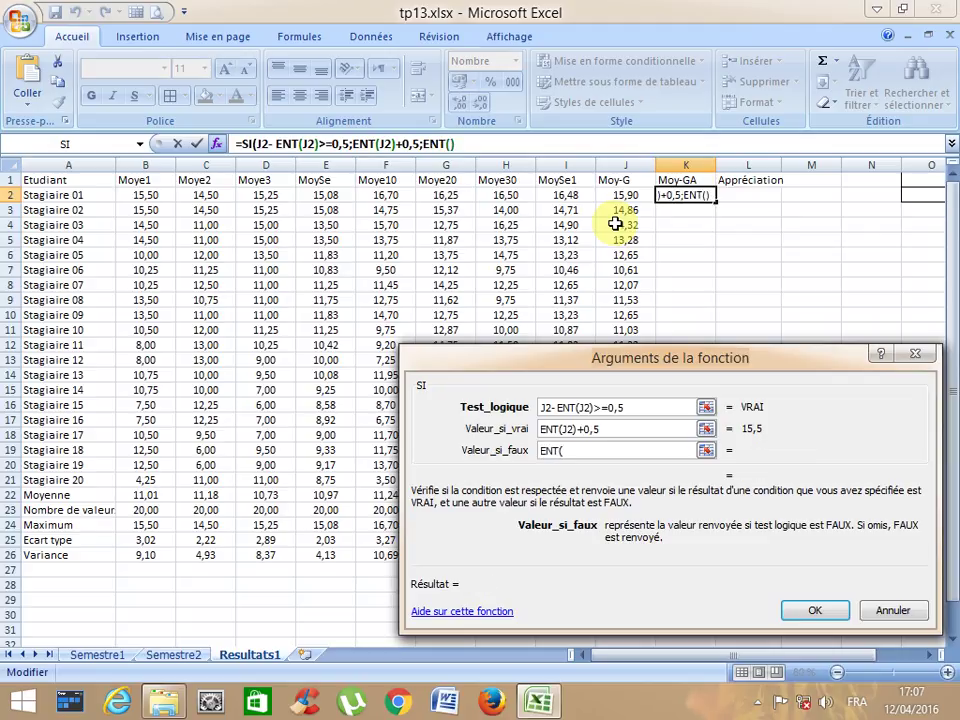
{"action": "left_click", "coordinate": [620, 195]}
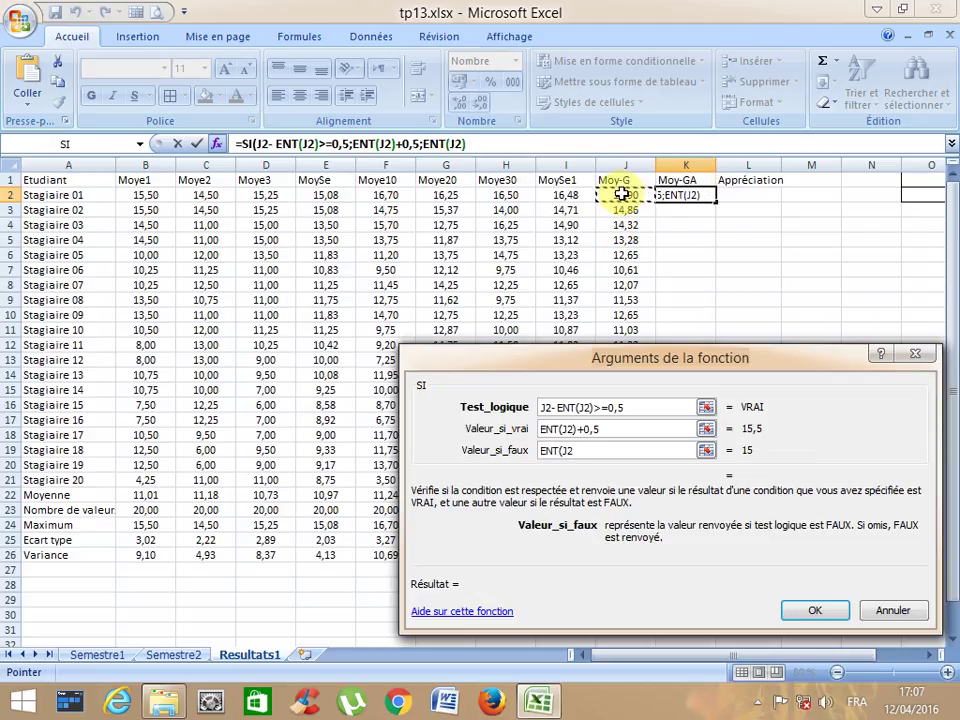
{"action": "type", "text": ")"}
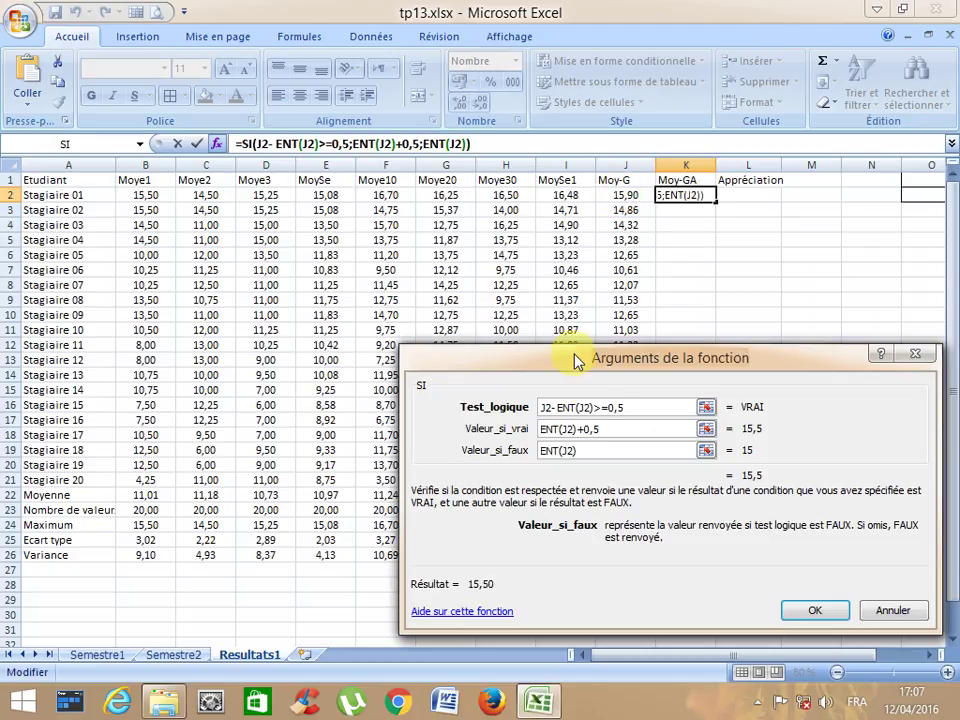
Review the three arguments, accept the SI formula in K2, and fill it down the Moy-GA column through row 26.
{"action": "left_click_drag", "start_coordinate": [549, 345], "coordinate": [408, 244]}
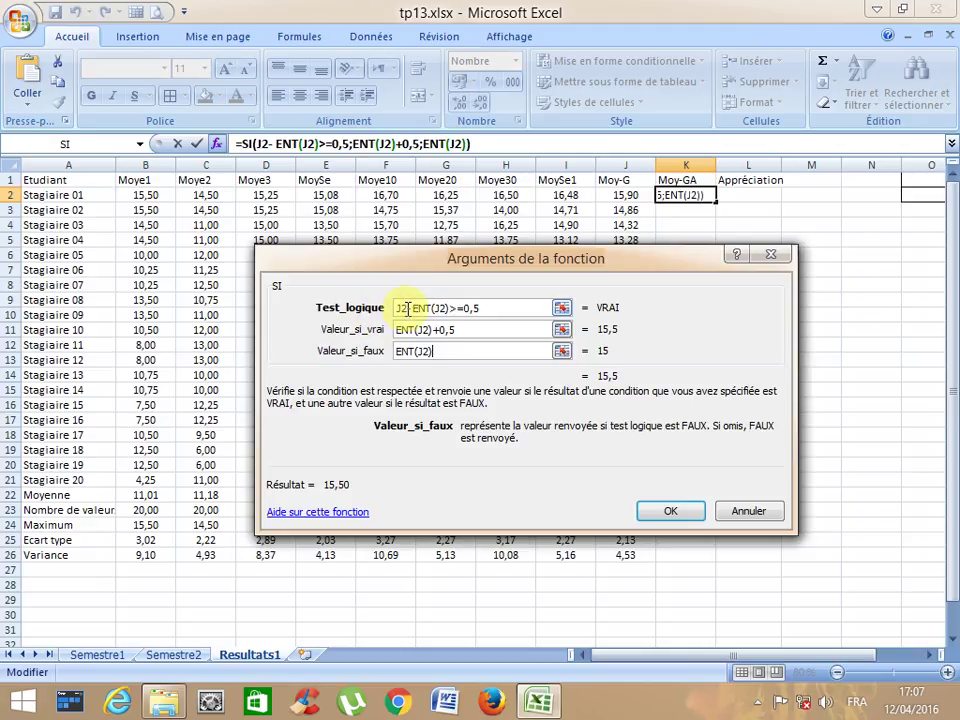
{"action": "left_click", "coordinate": [407, 308]}
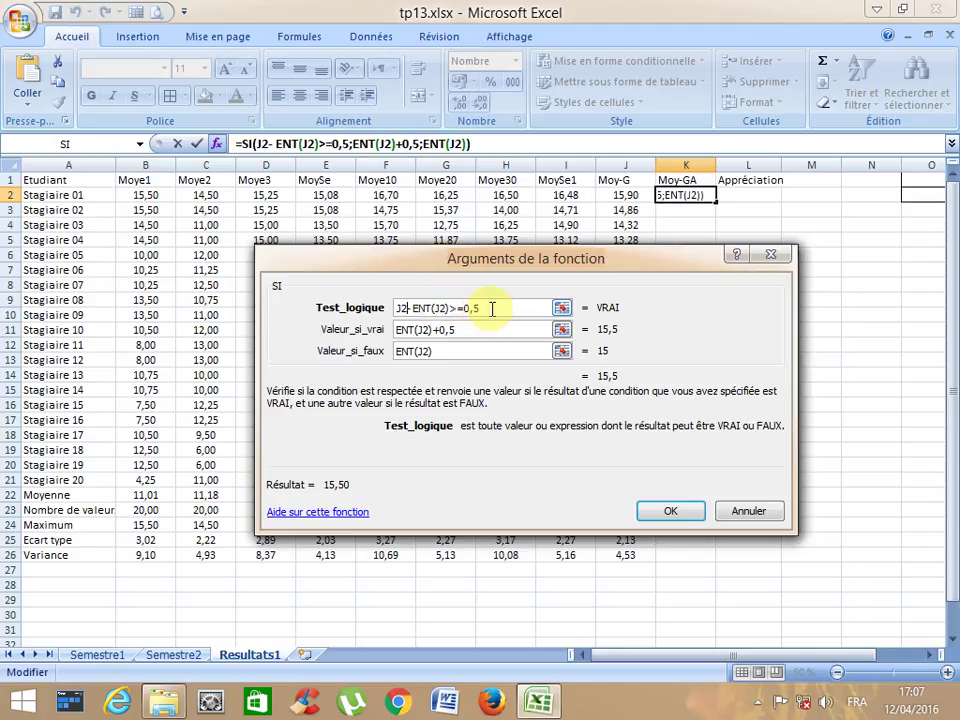
{"action": "left_click", "coordinate": [428, 331]}
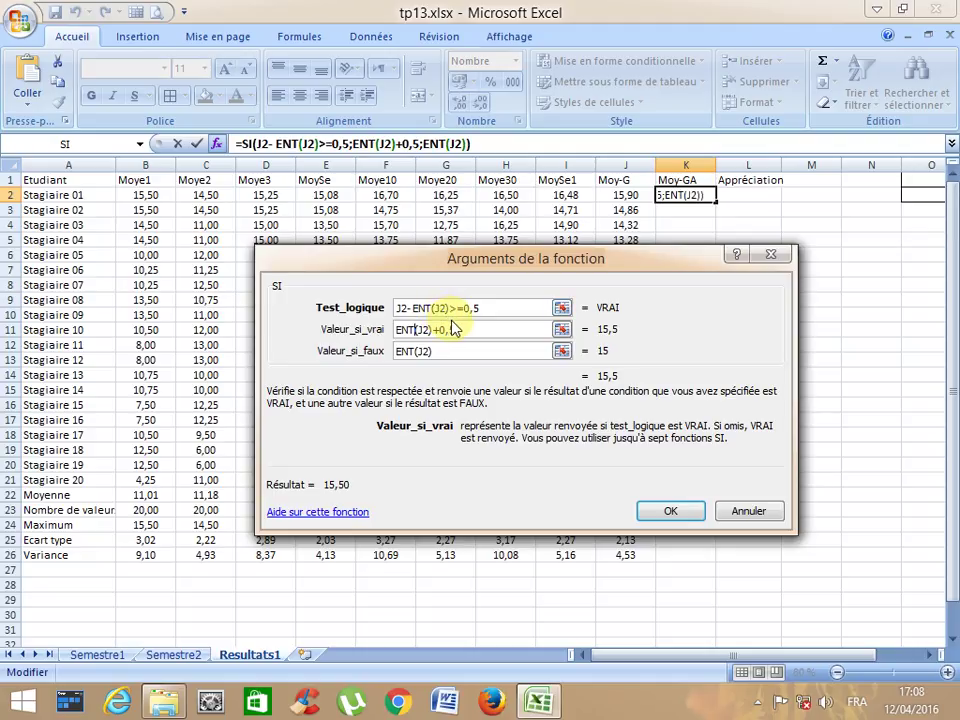
{"action": "left_click", "coordinate": [436, 350]}
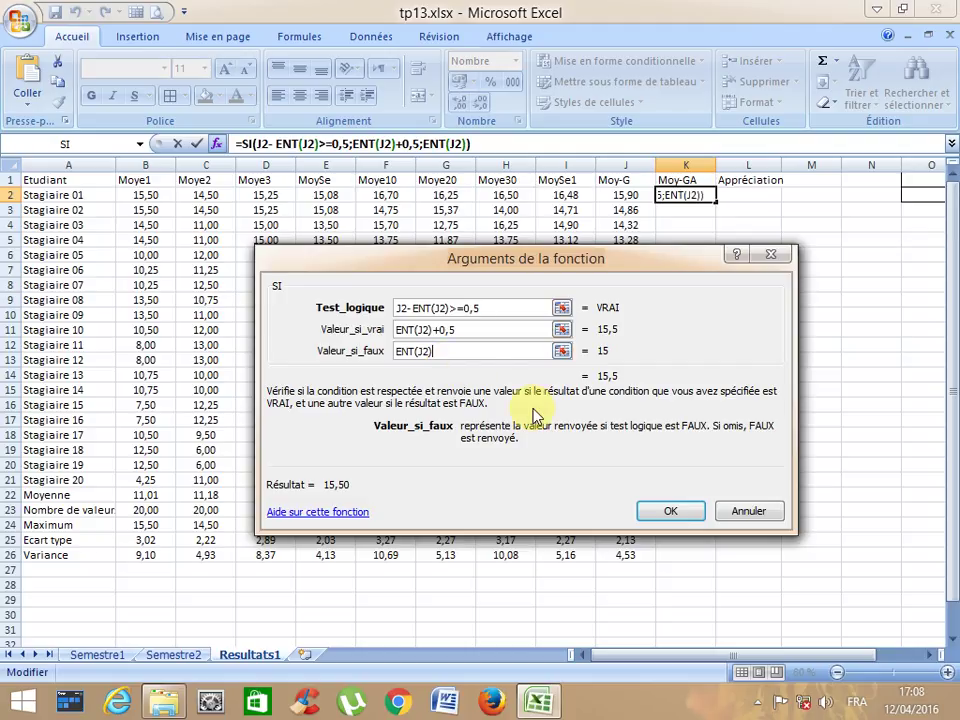
{"action": "left_click", "coordinate": [666, 511]}
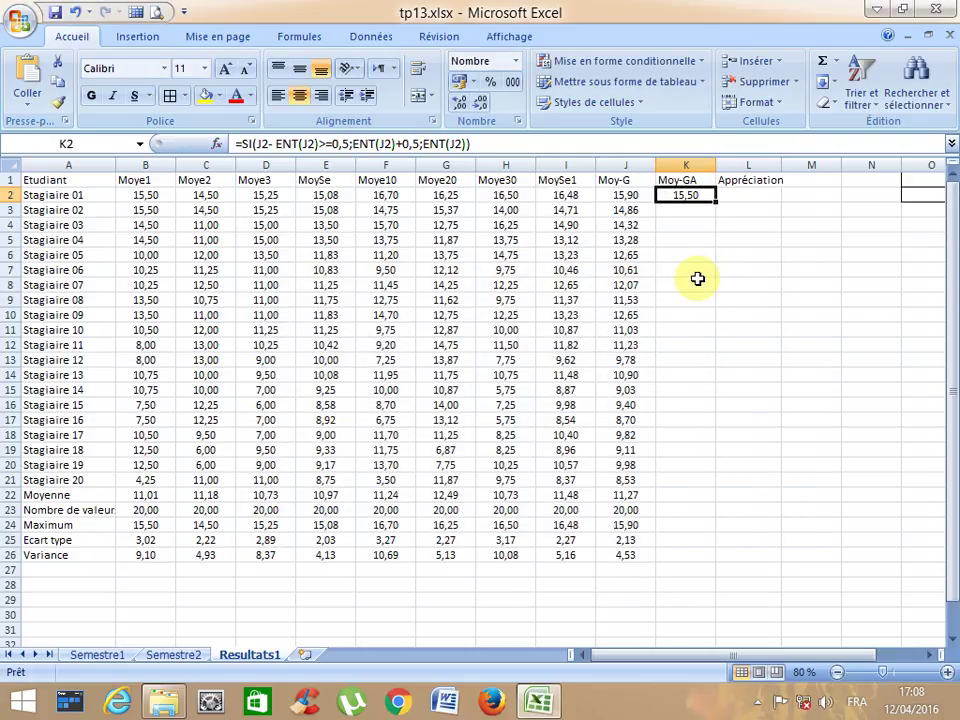
{"action": "double_click", "coordinate": [716, 200]}
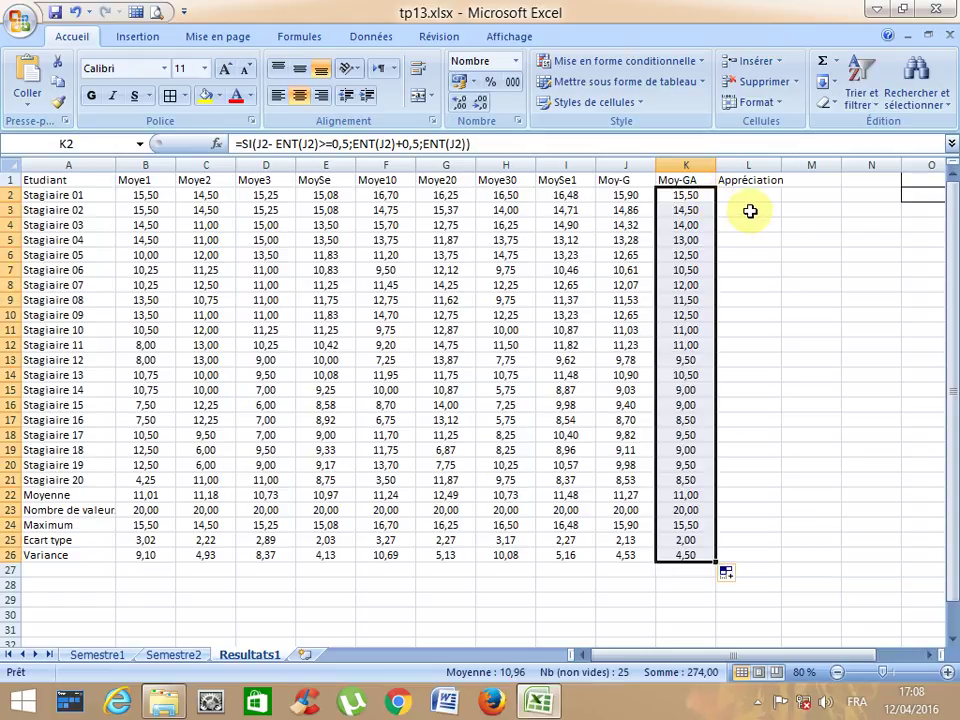
Insert an SI function in L2 under Appréciation with the logical test J2<10.
{"action": "left_click", "coordinate": [746, 196]}
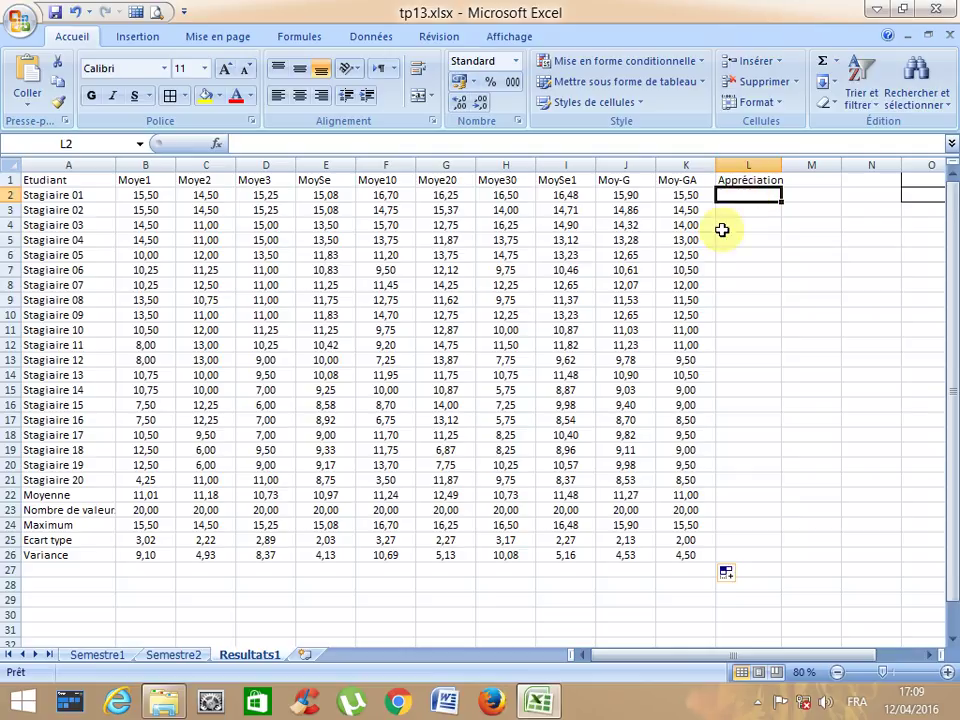
{"action": "left_click", "coordinate": [216, 143]}
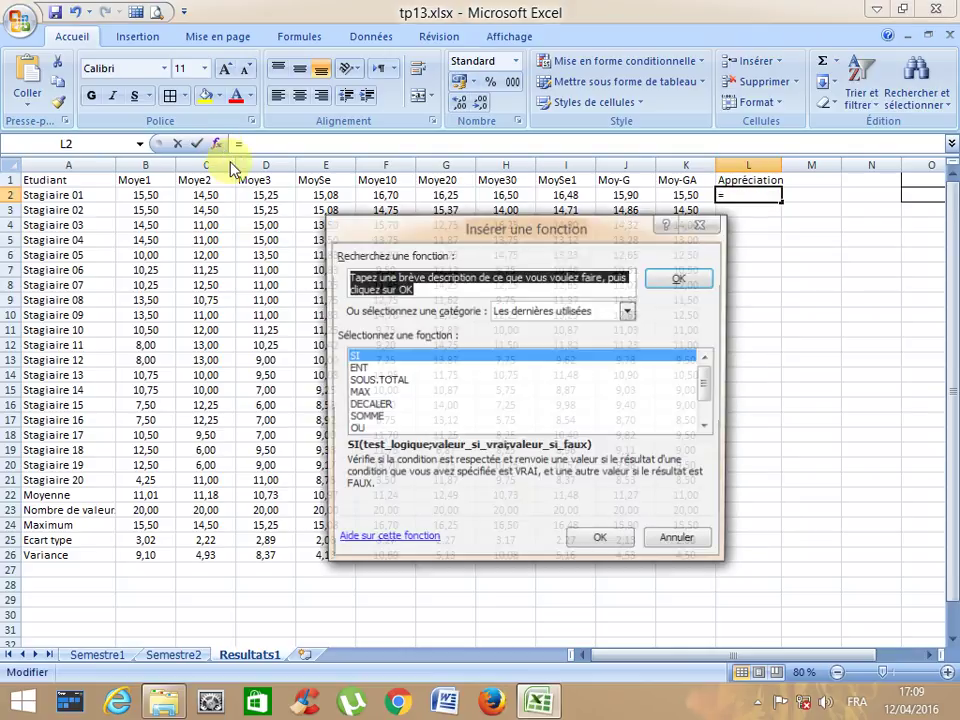
{"action": "left_click", "coordinate": [597, 539]}
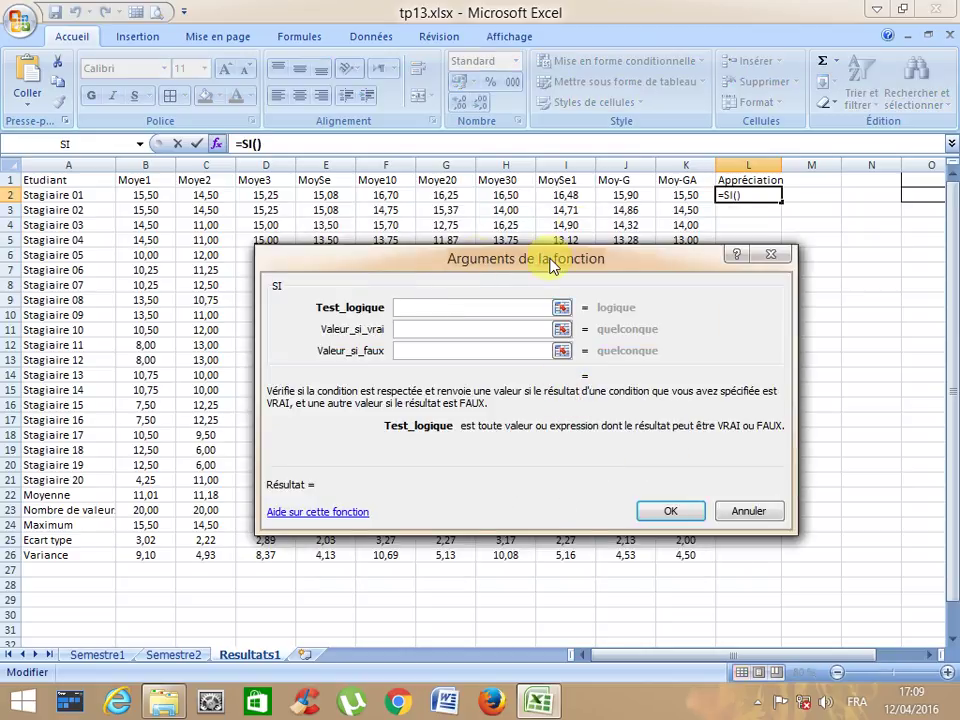
{"action": "left_click", "coordinate": [618, 193]}
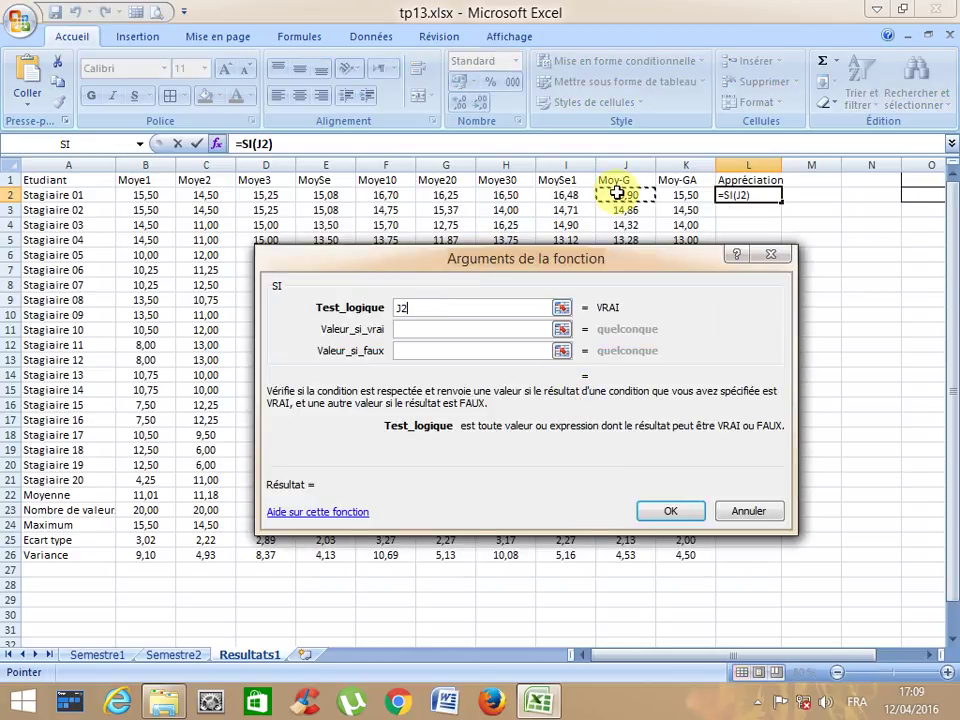
{"action": "type", "text": "<"}
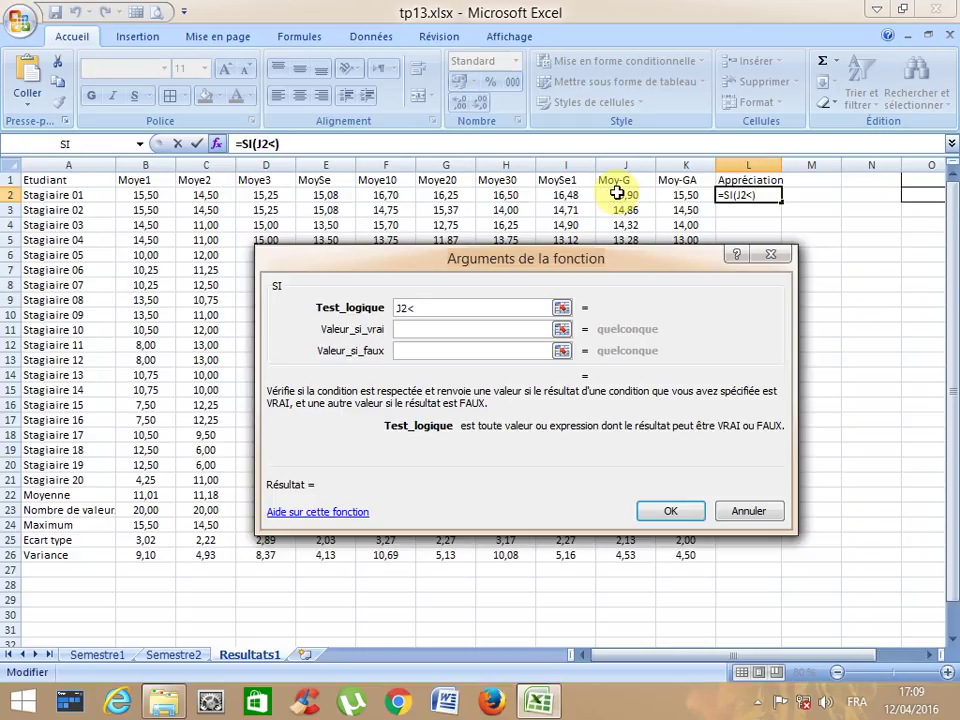
{"action": "type", "text": "10"}
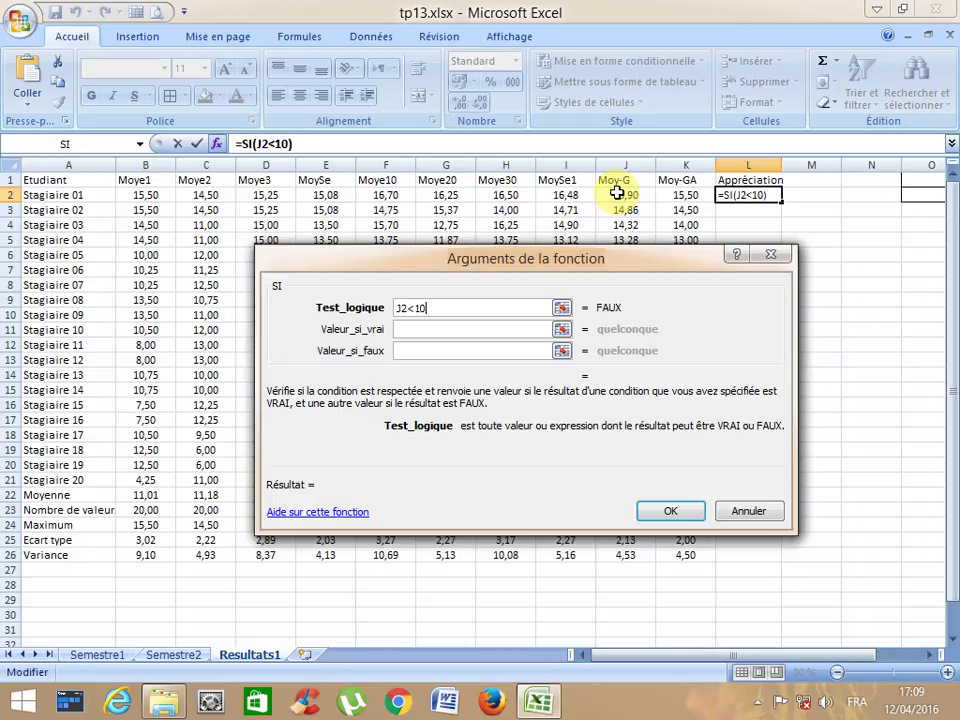
Set the Appréciation formula's value if true to the text non validé.
{"action": "left_click", "coordinate": [432, 331]}
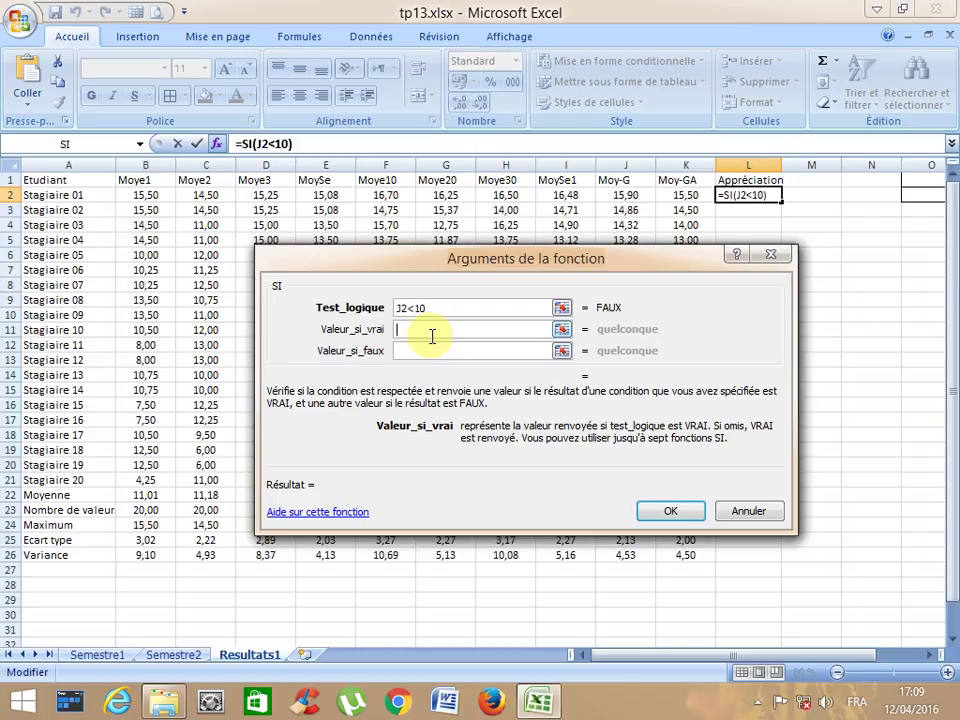
{"action": "type", "text": "no"}
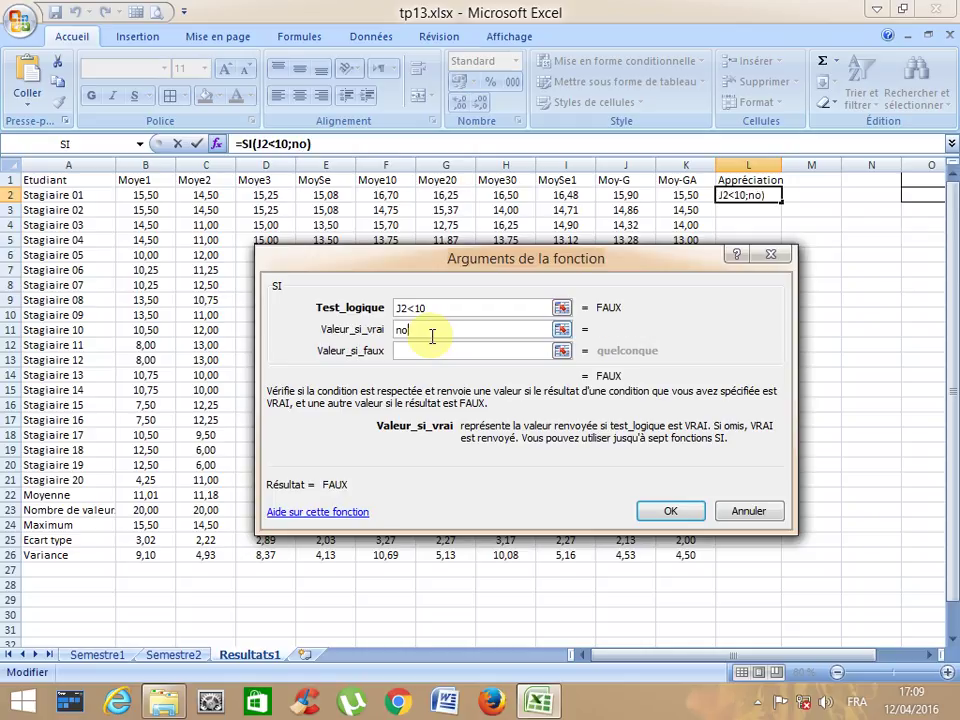
{"action": "type", "text": "n validé"}
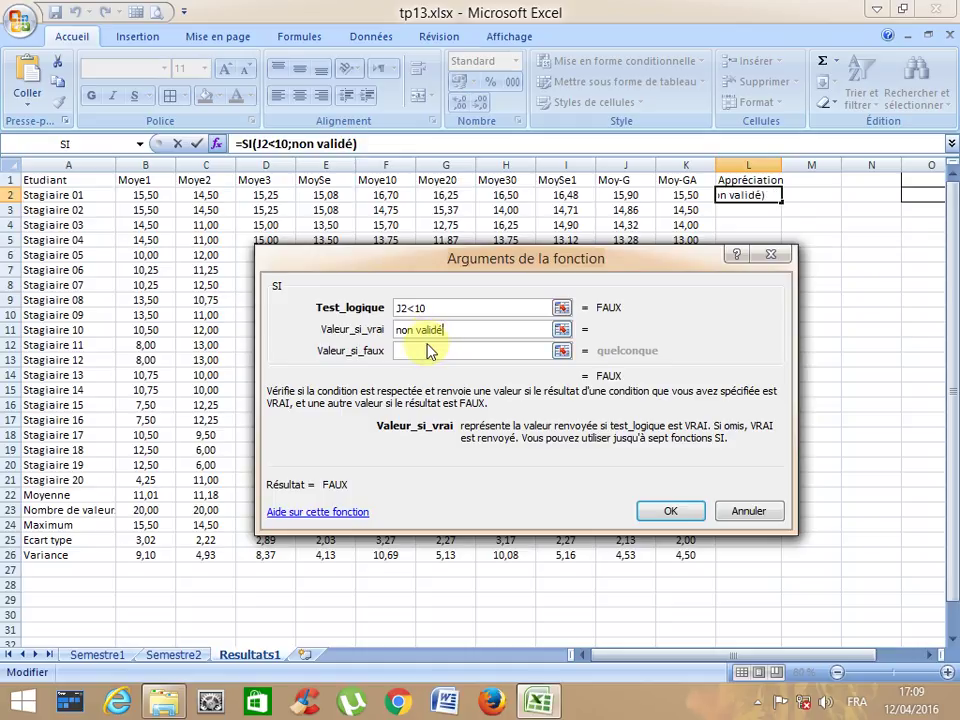
Nest a second SI as the value if false, with the test J2<12 and the value if true passable.
{"action": "key", "text": "Tab"}
{"action": "left_click", "coordinate": [110, 146]}
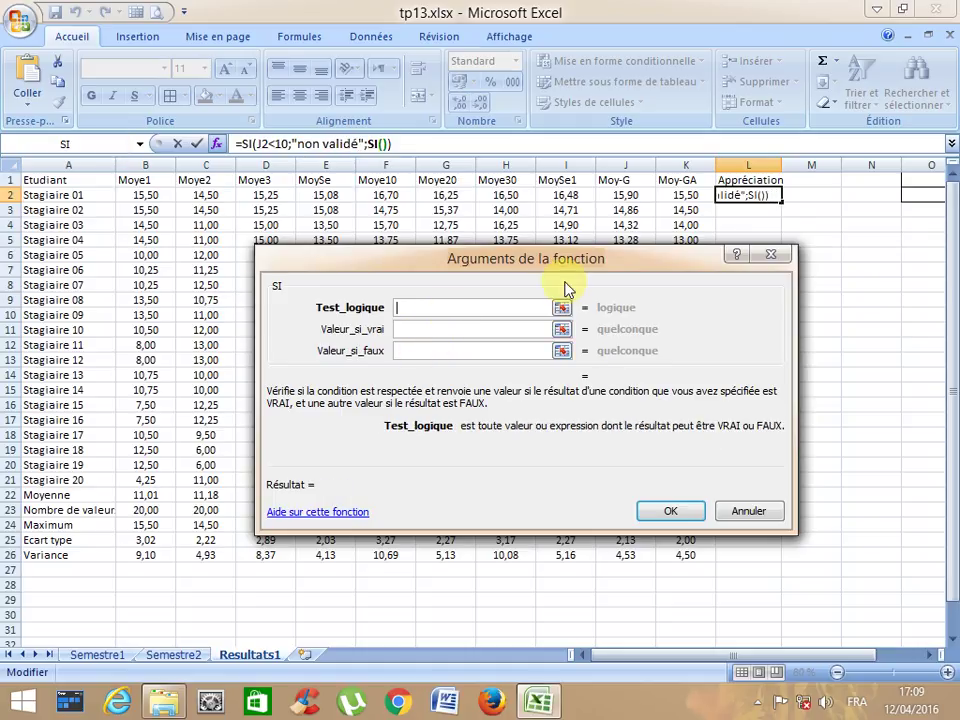
{"action": "left_click", "coordinate": [632, 195]}
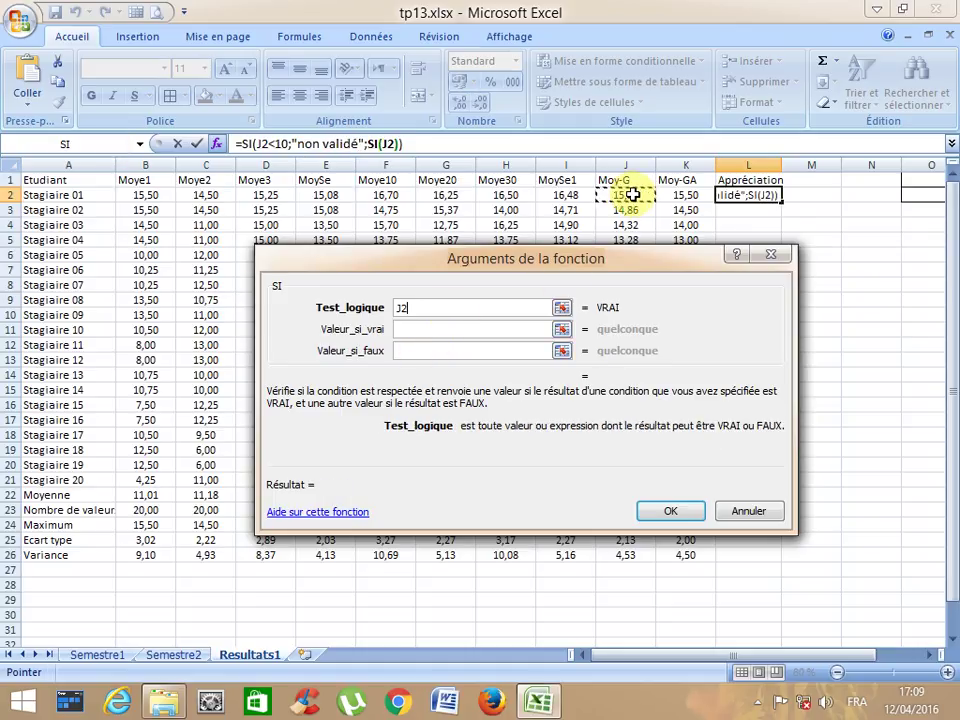
{"action": "type", "text": "<"}
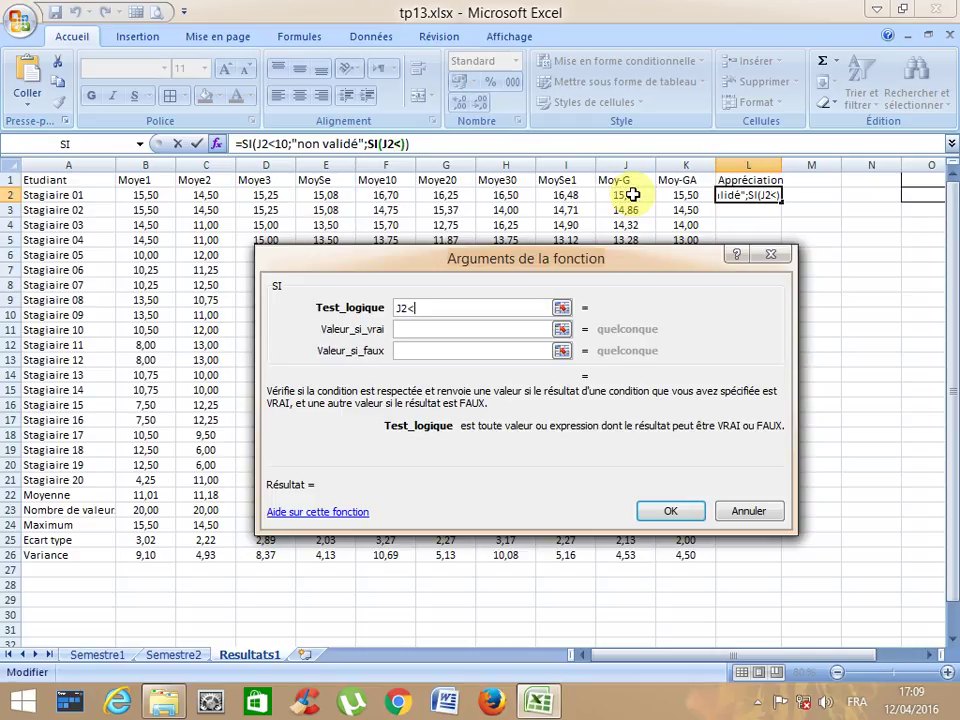
{"action": "type", "text": "12"}
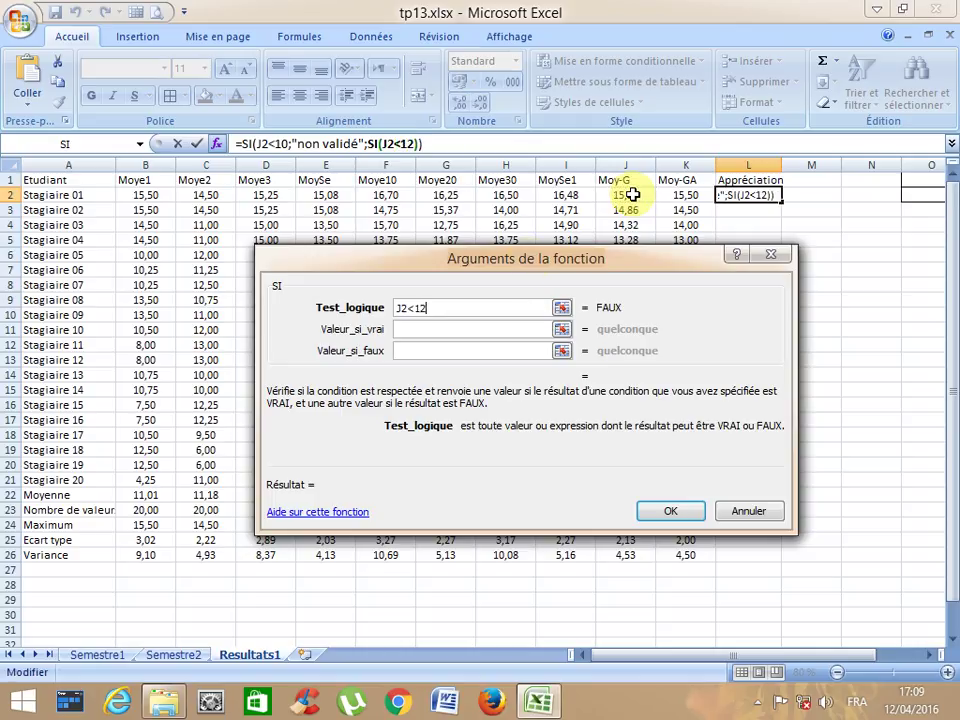
{"action": "left_click", "coordinate": [428, 331]}
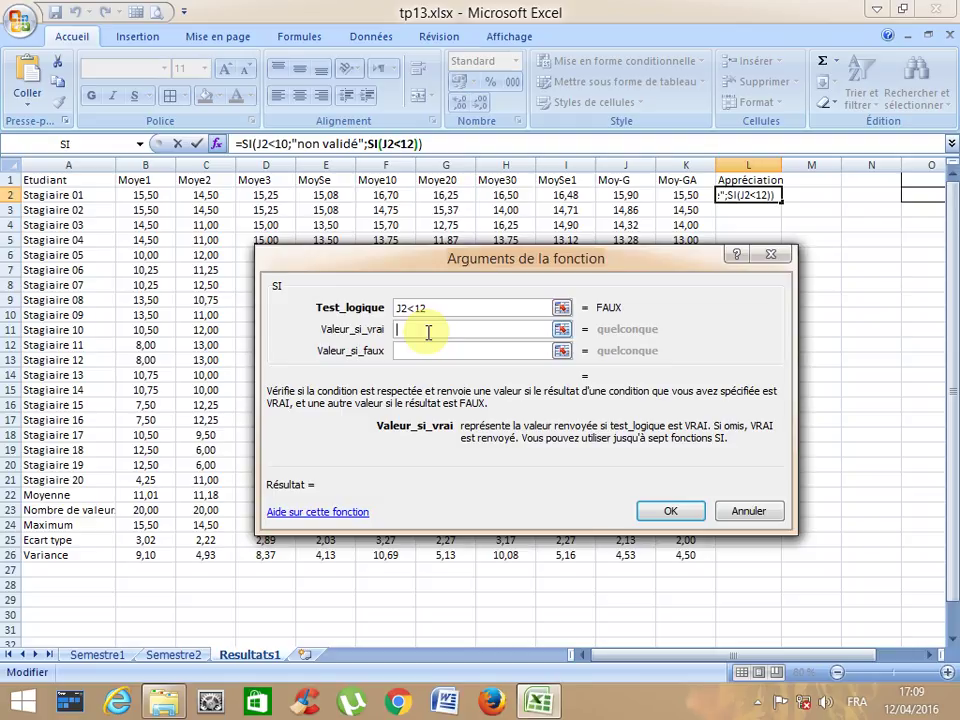
{"action": "type", "text": "p"}
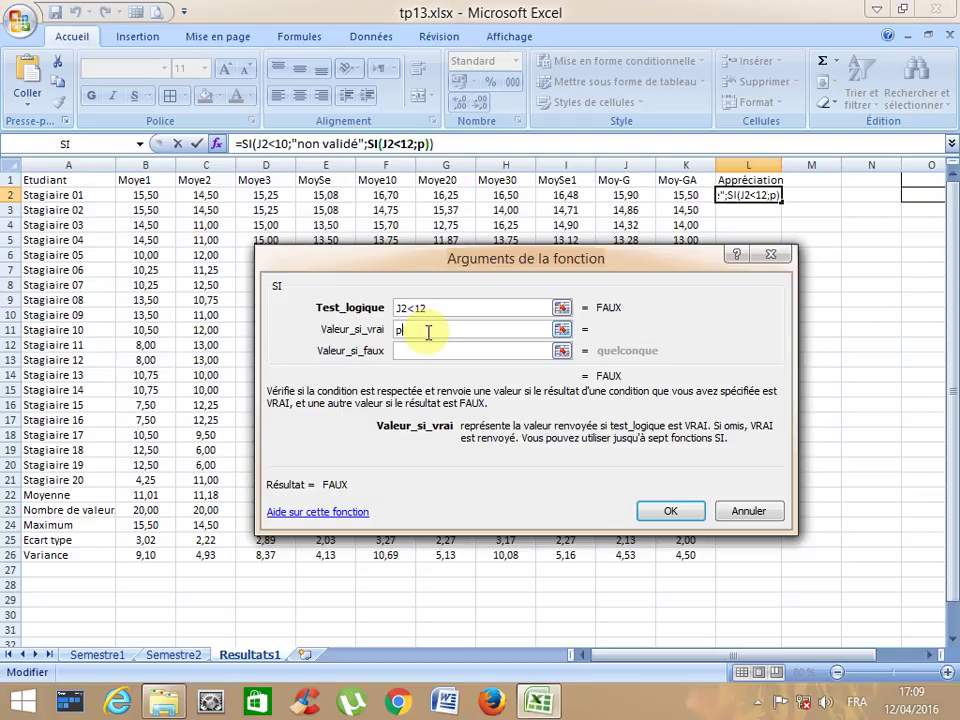
{"action": "type", "text": "assable"}
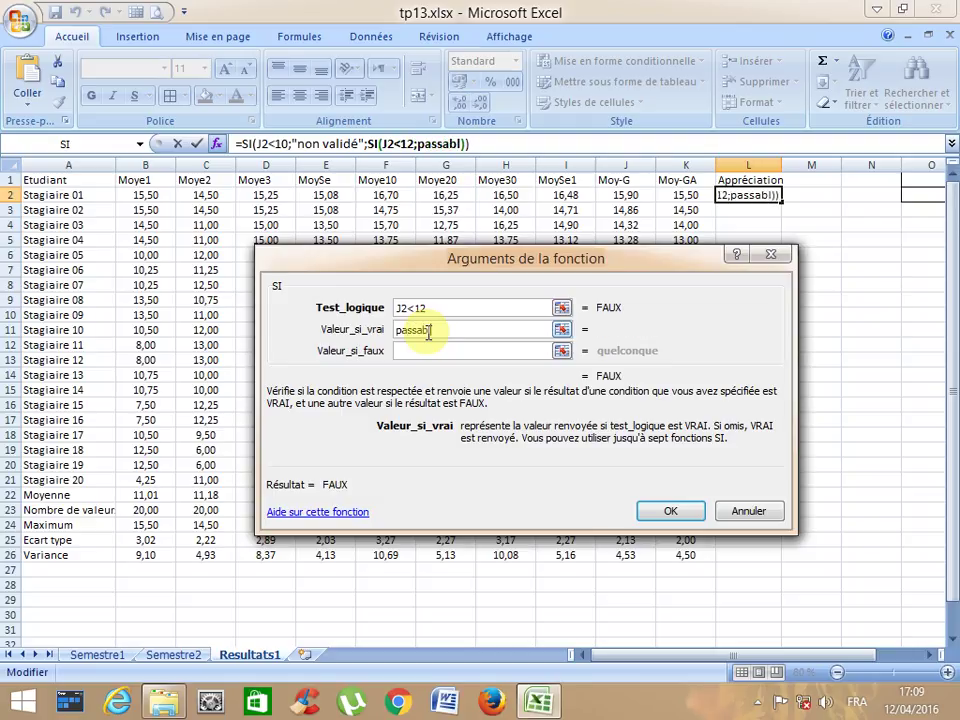
Nest a third SI as the value if false, testing J2<14 and returning assez bien if true.
{"action": "left_click", "coordinate": [409, 350]}
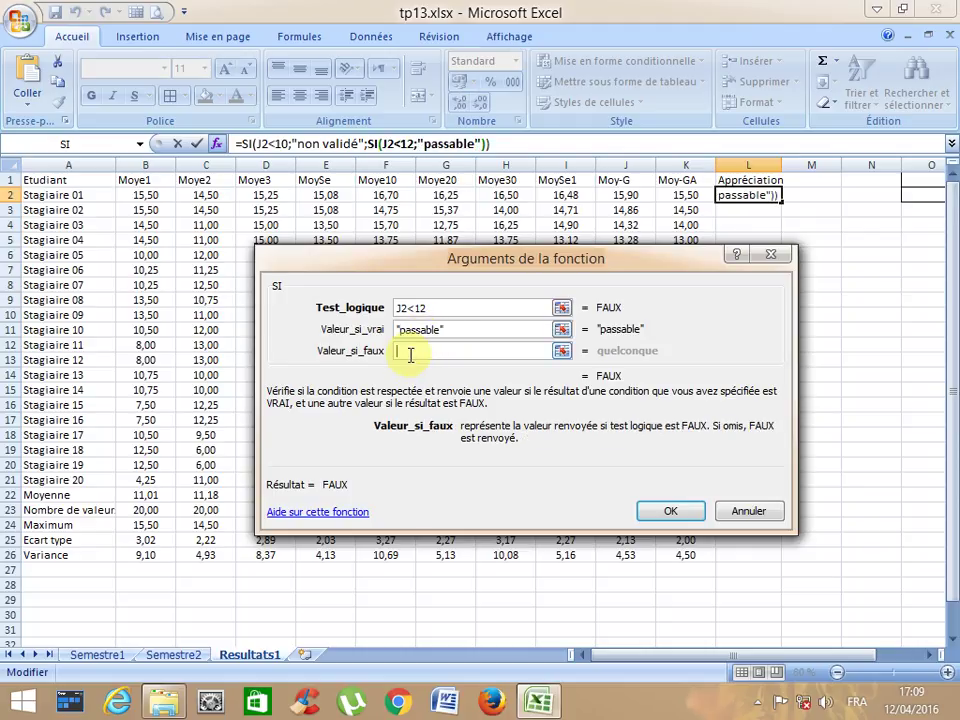
{"action": "left_click", "coordinate": [66, 144]}
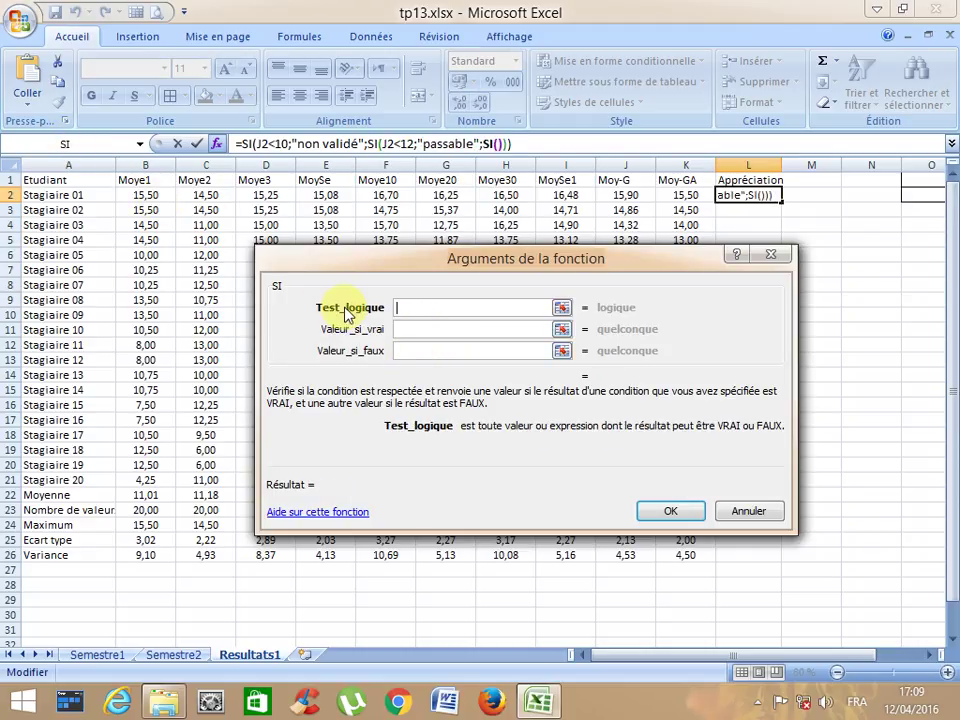
{"action": "left_click", "coordinate": [609, 194]}
{"action": "type", "text": "<"}
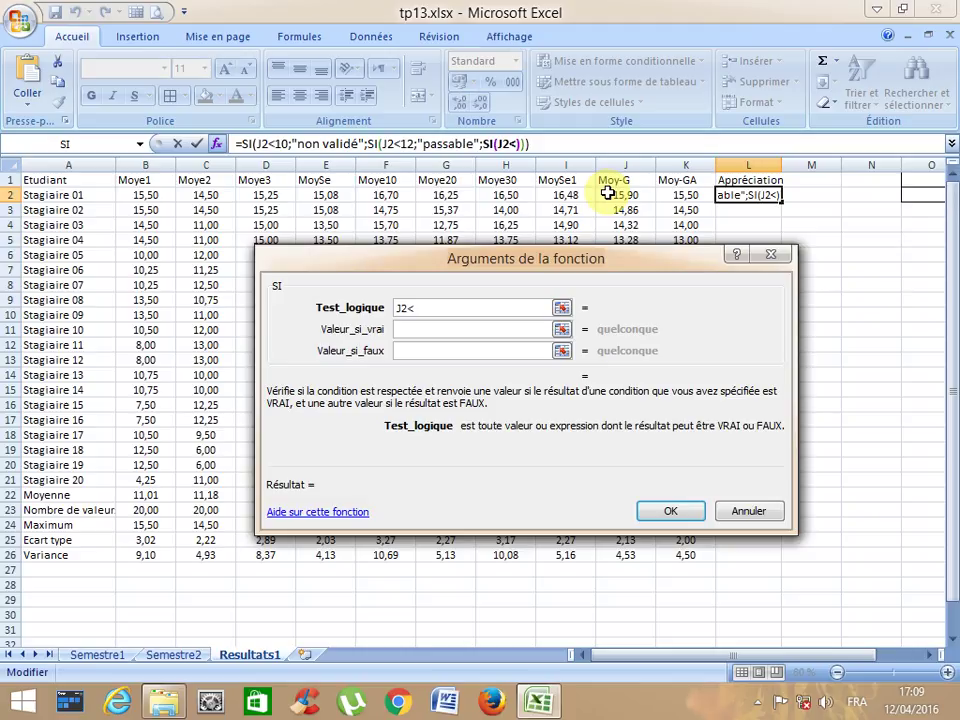
{"action": "type", "text": "14"}
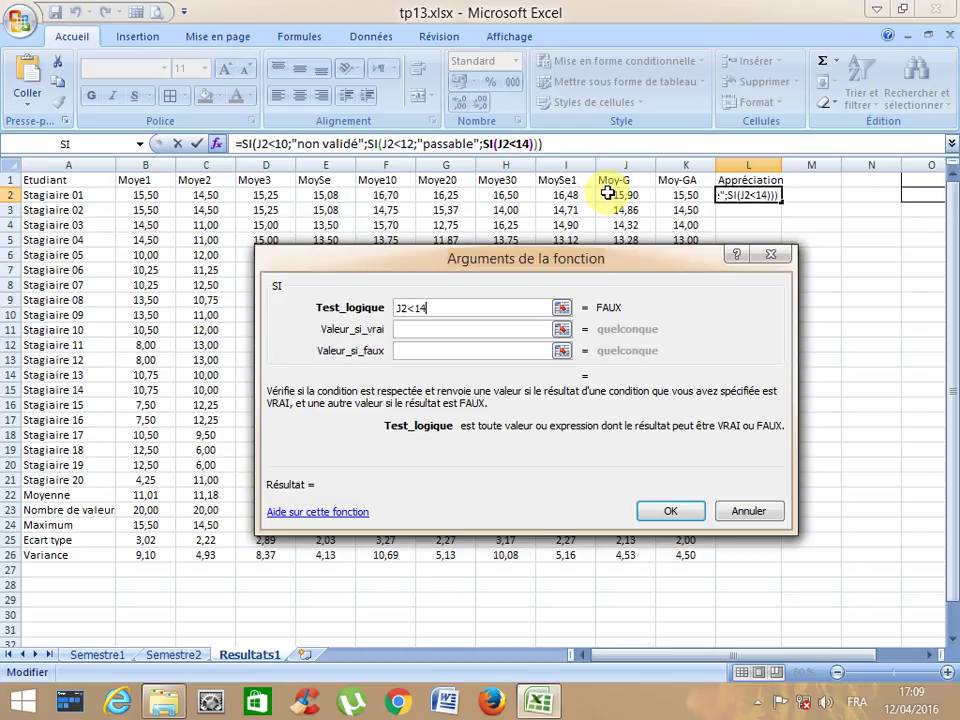
{"action": "left_click", "coordinate": [413, 332]}
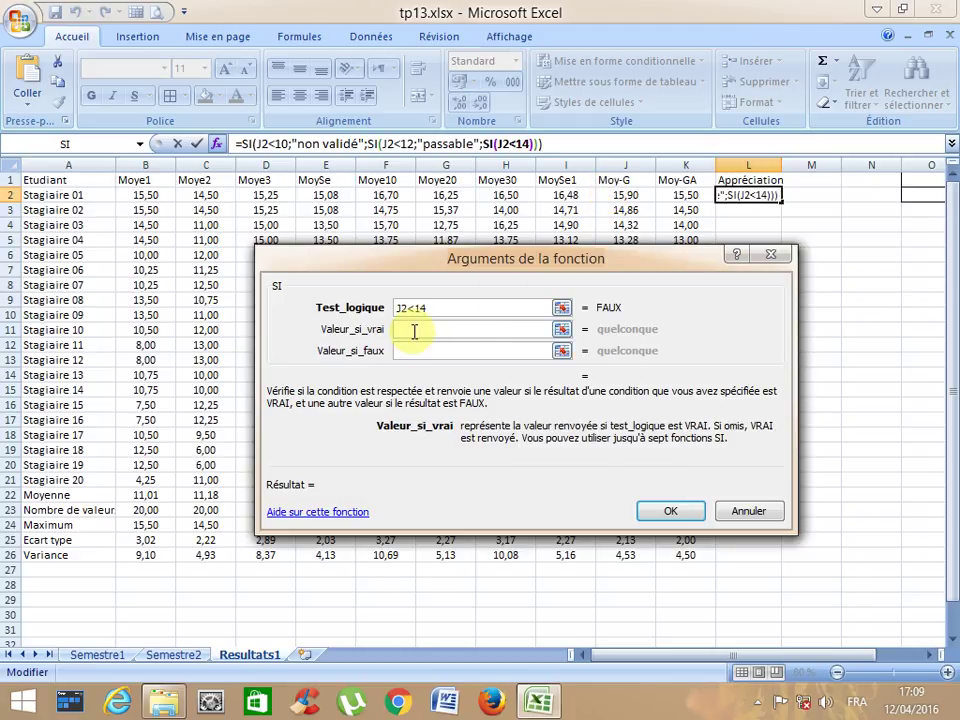
{"action": "type", "text": "assez"}
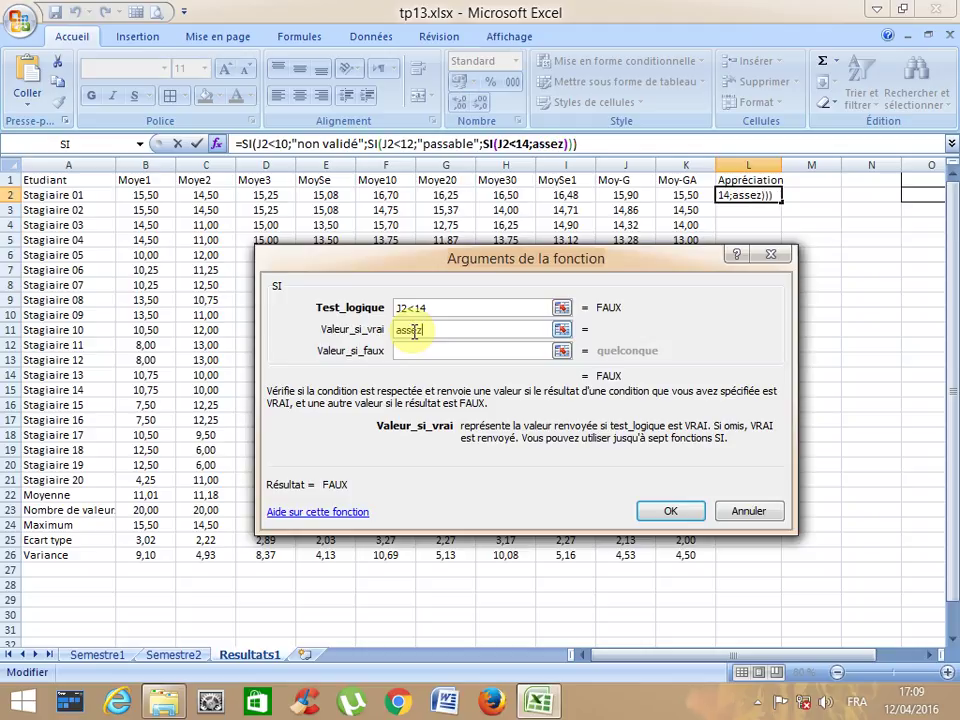
{"action": "type", "text": " bien"}
Nest a fourth SI as the value if false, with the test J2<16 and the value if true bien.
{"action": "left_click", "coordinate": [405, 350]}
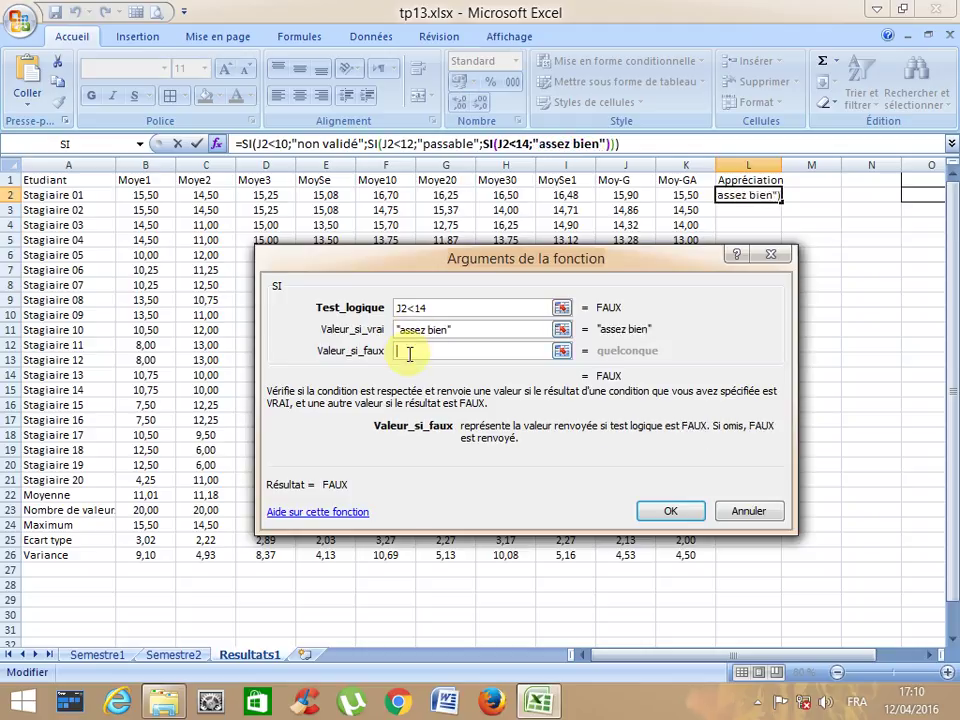
{"action": "left_click", "coordinate": [85, 150]}
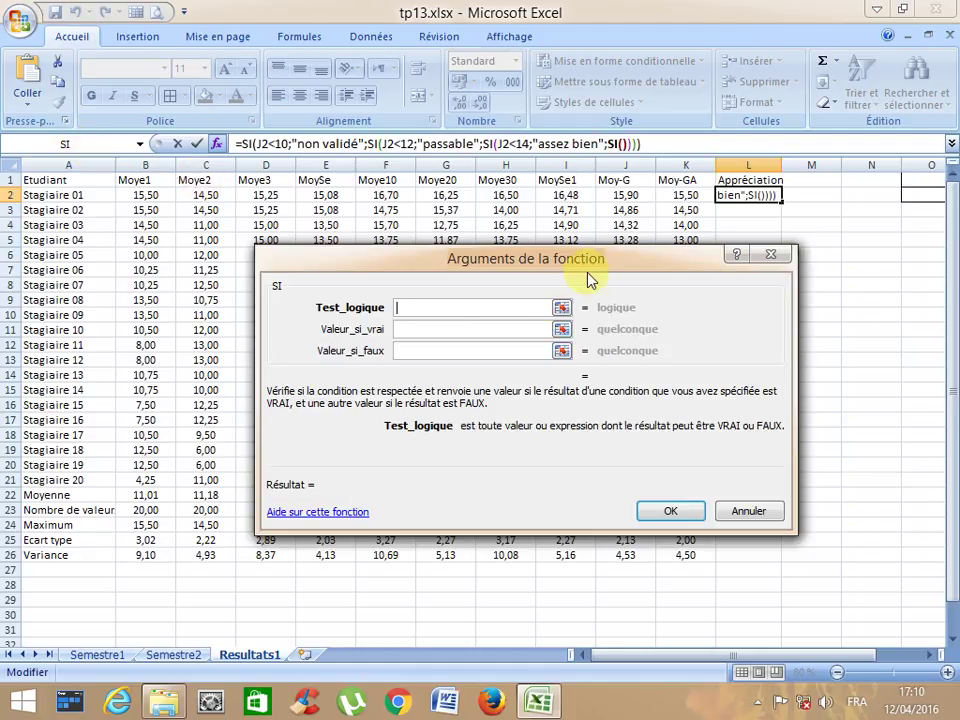
{"action": "left_click", "coordinate": [607, 195]}
{"action": "type", "text": "<"}
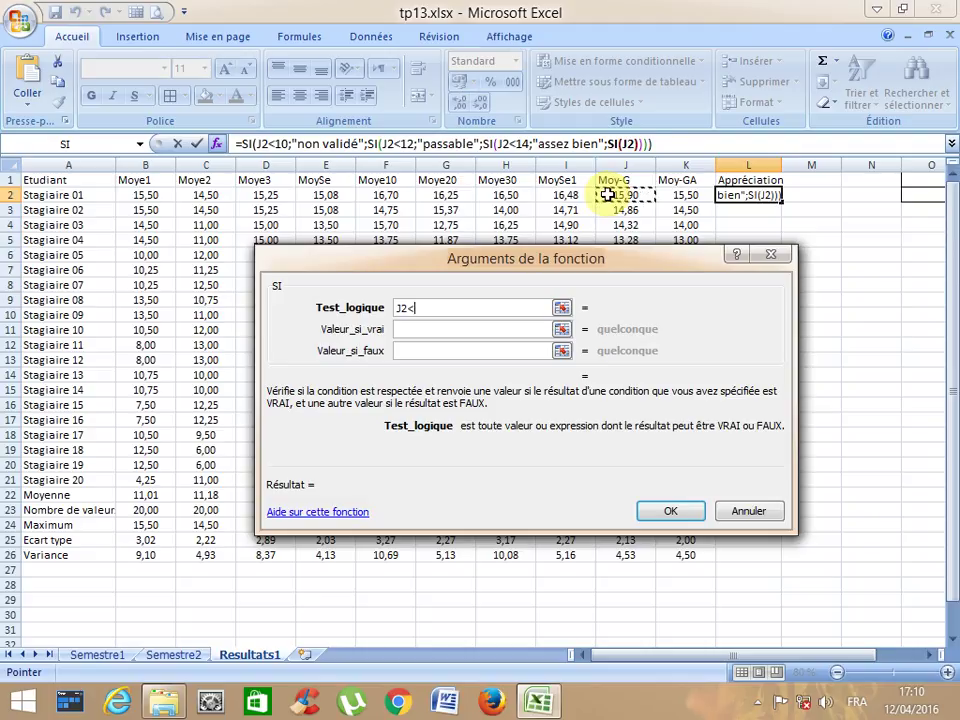
{"action": "type", "text": "16"}
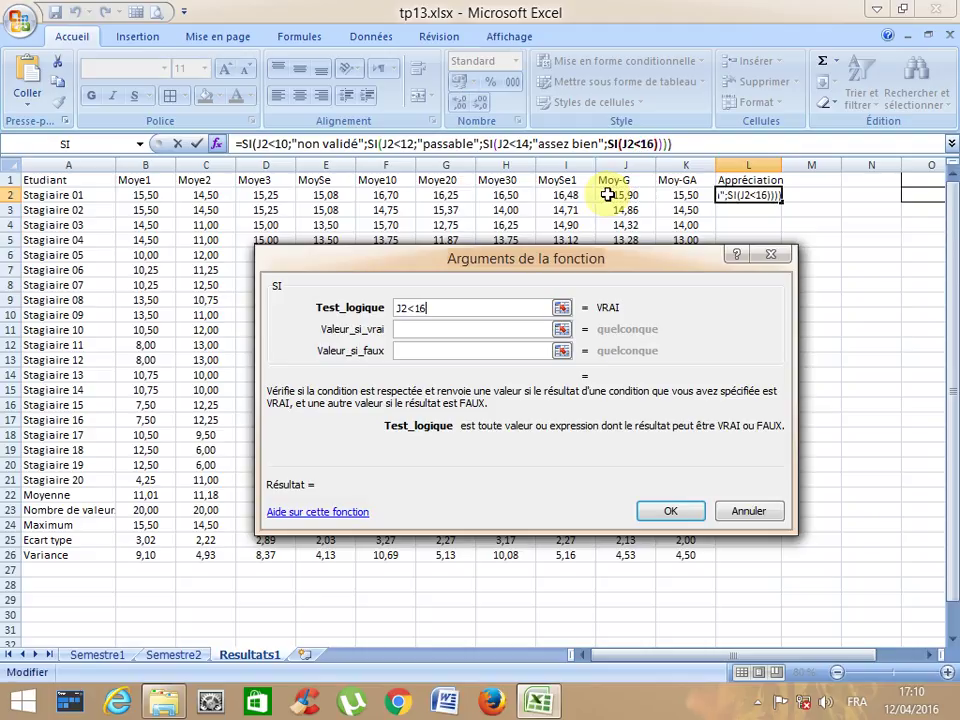
{"action": "left_click", "coordinate": [420, 328]}
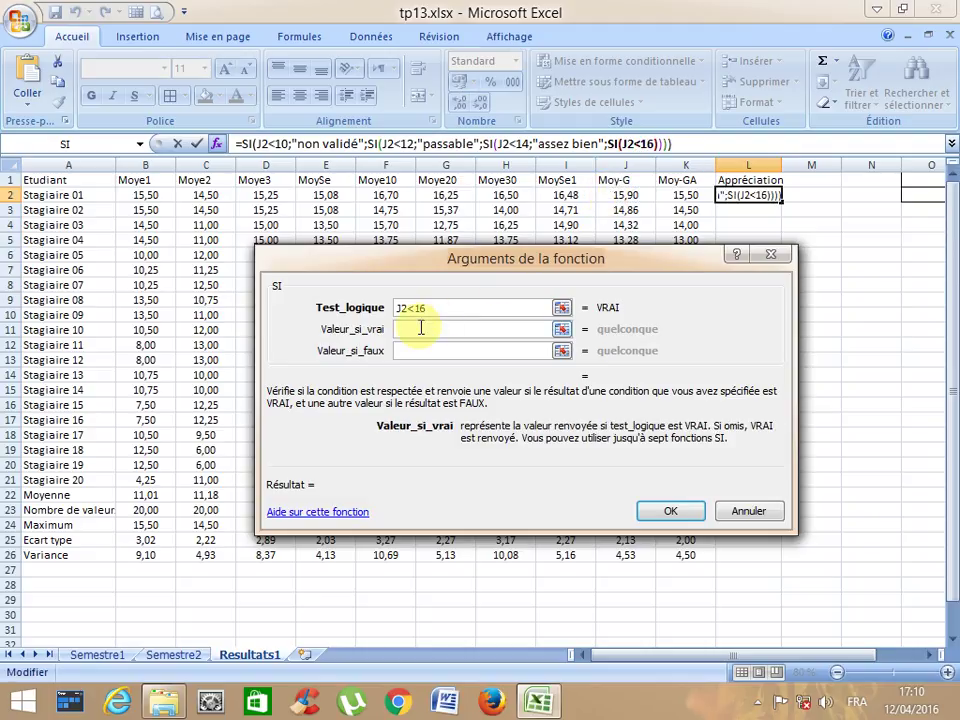
{"action": "type", "text": "bien"}
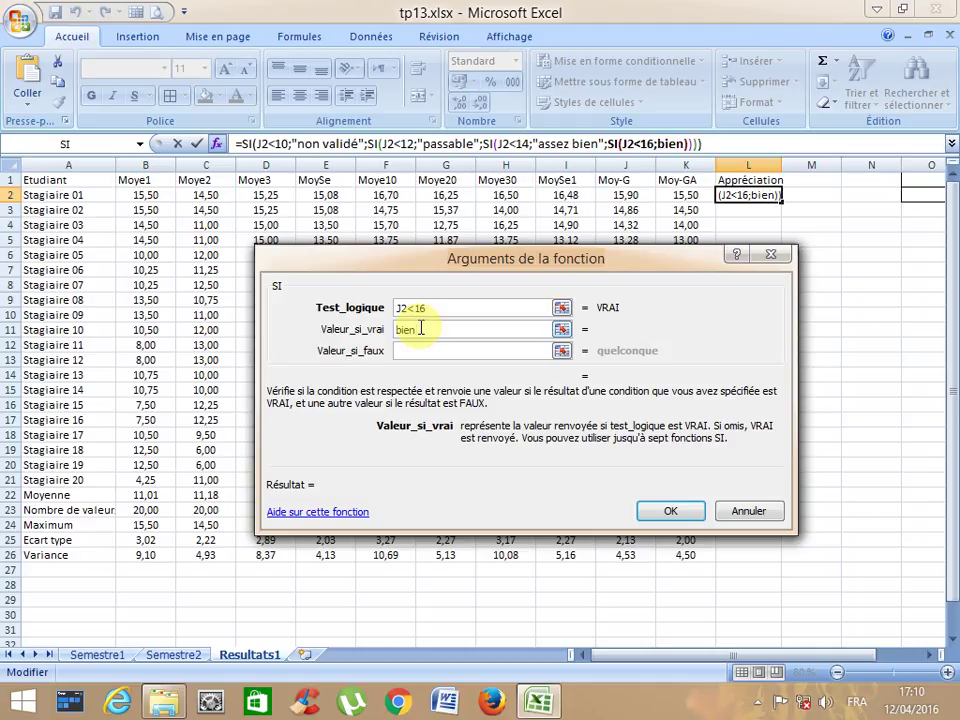
Set the innermost SI's value if false to très bien and accept the Appréciation formula in L2.
{"action": "left_click", "coordinate": [410, 350]}
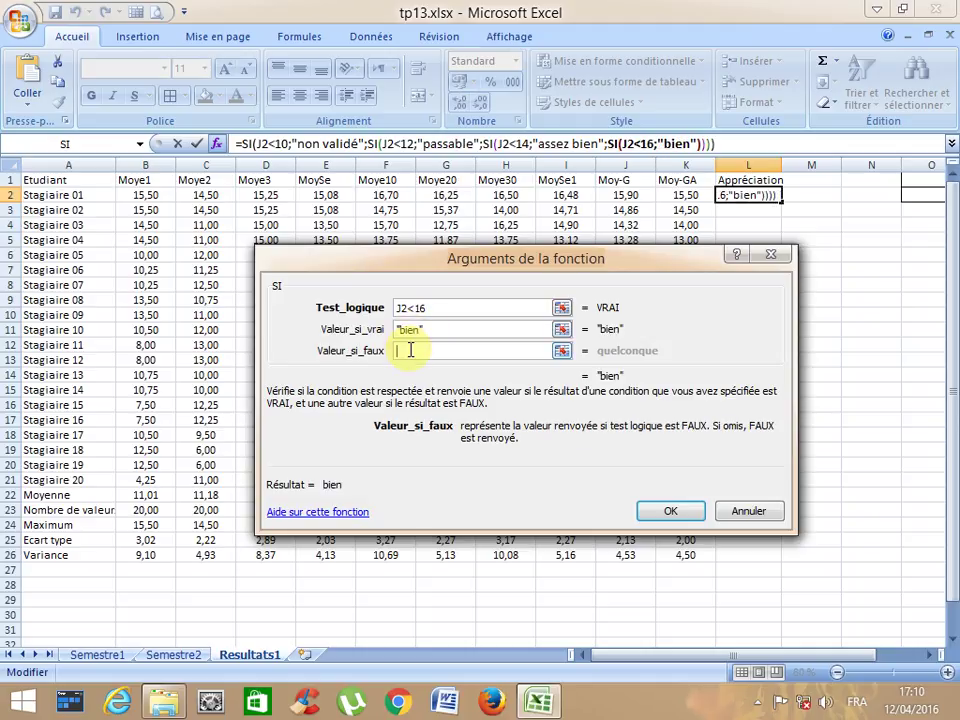
{"action": "type", "text": "tr"}
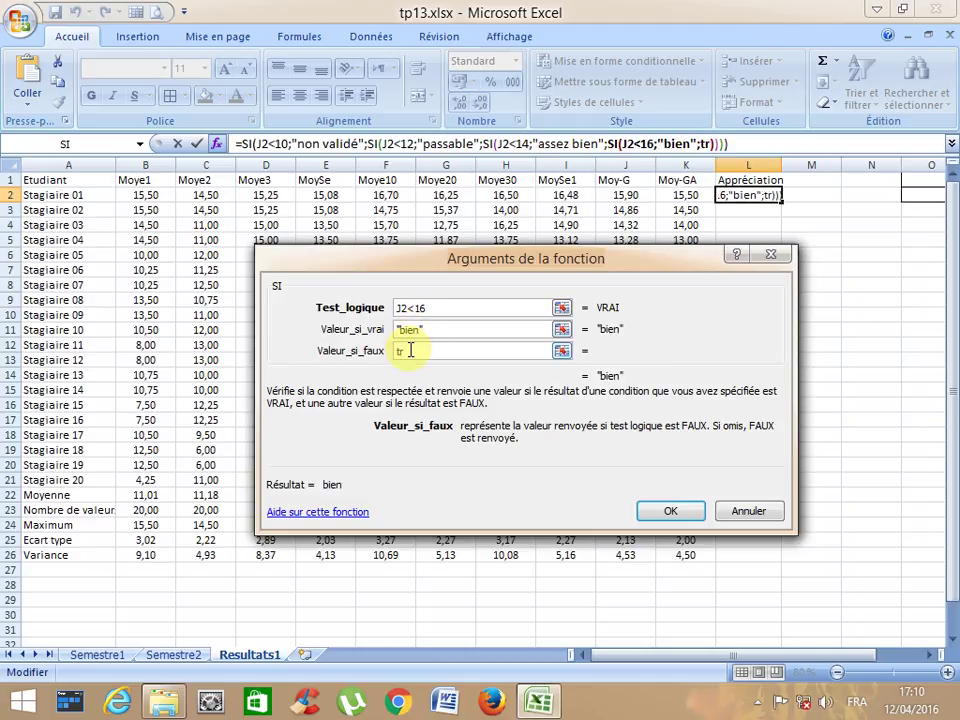
{"action": "type", "text": "ès b"}
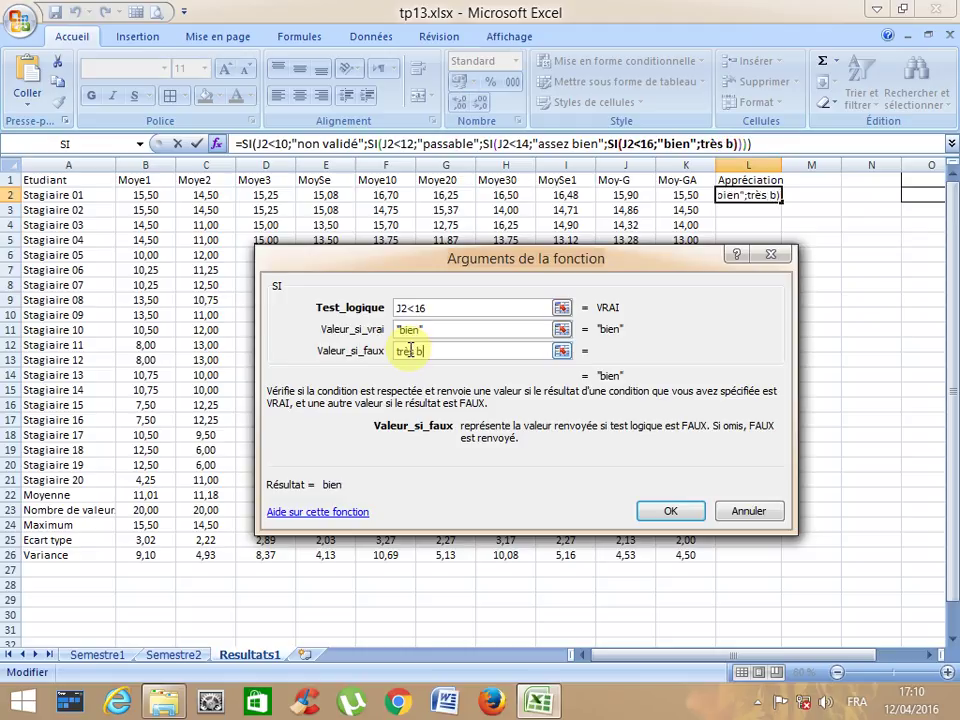
{"action": "type", "text": "ien"}
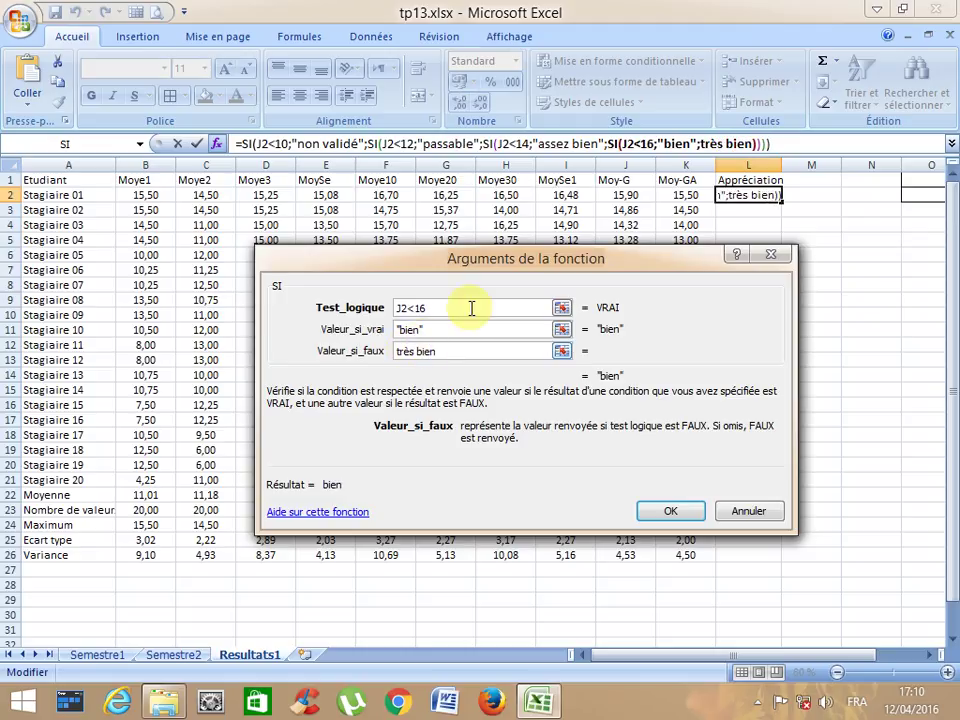
{"action": "left_click", "coordinate": [465, 334]}
{"action": "left_click", "coordinate": [660, 511]}
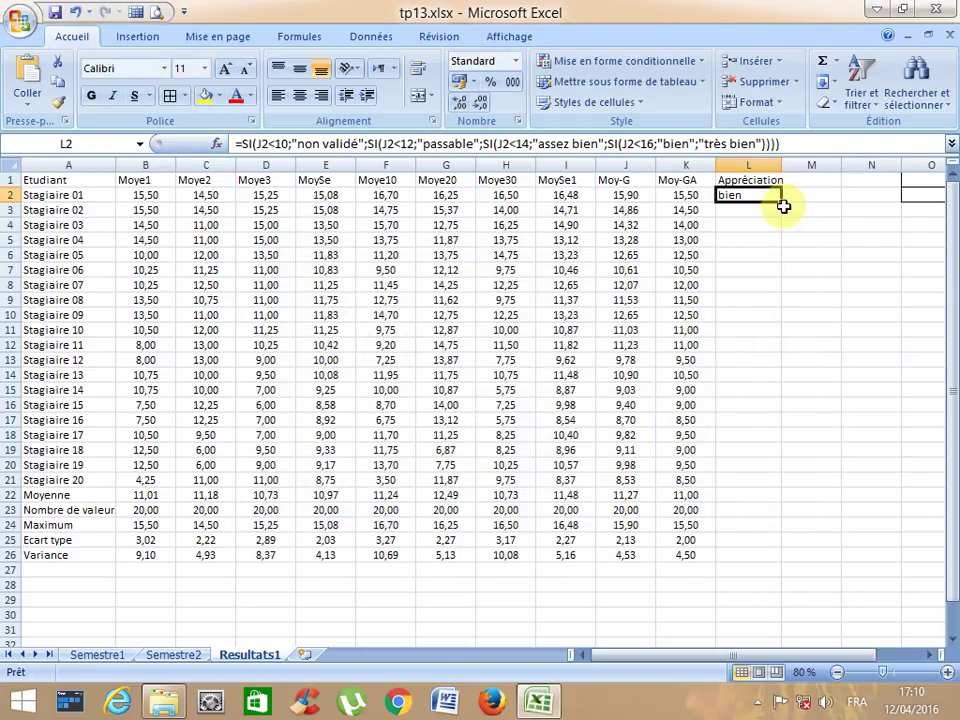
Fill the Appréciation formula down to L26 and apply all borders to the table A1:L26.
{"action": "left_click_drag", "start_coordinate": [783, 209], "coordinate": [760, 555]}
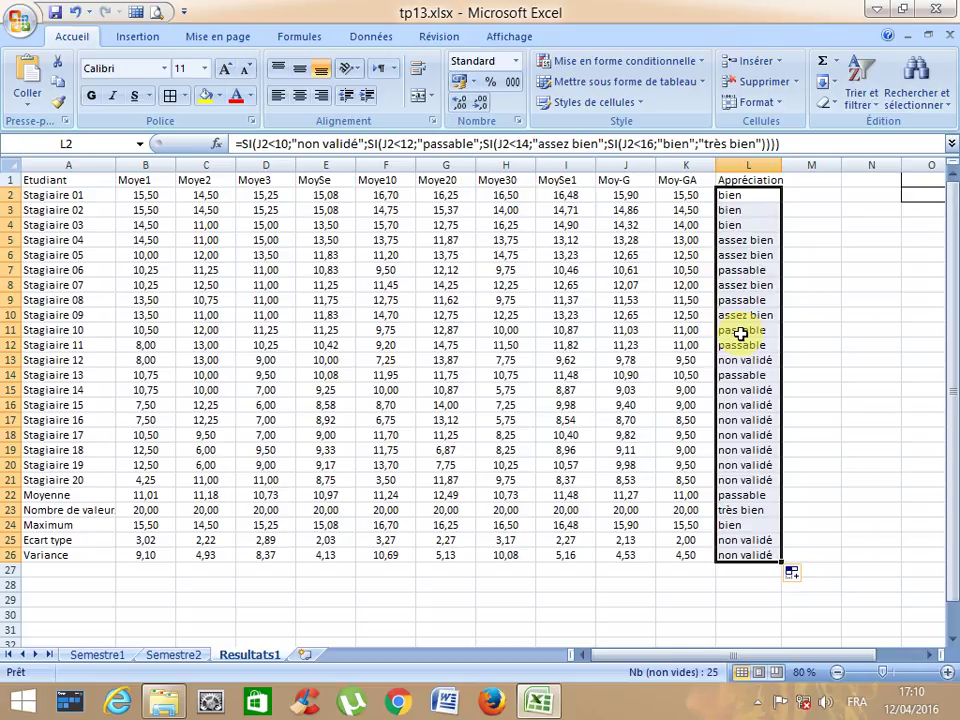
{"action": "left_click_drag", "start_coordinate": [90, 178], "coordinate": [786, 552]}
{"action": "left_click", "coordinate": [170, 95]}
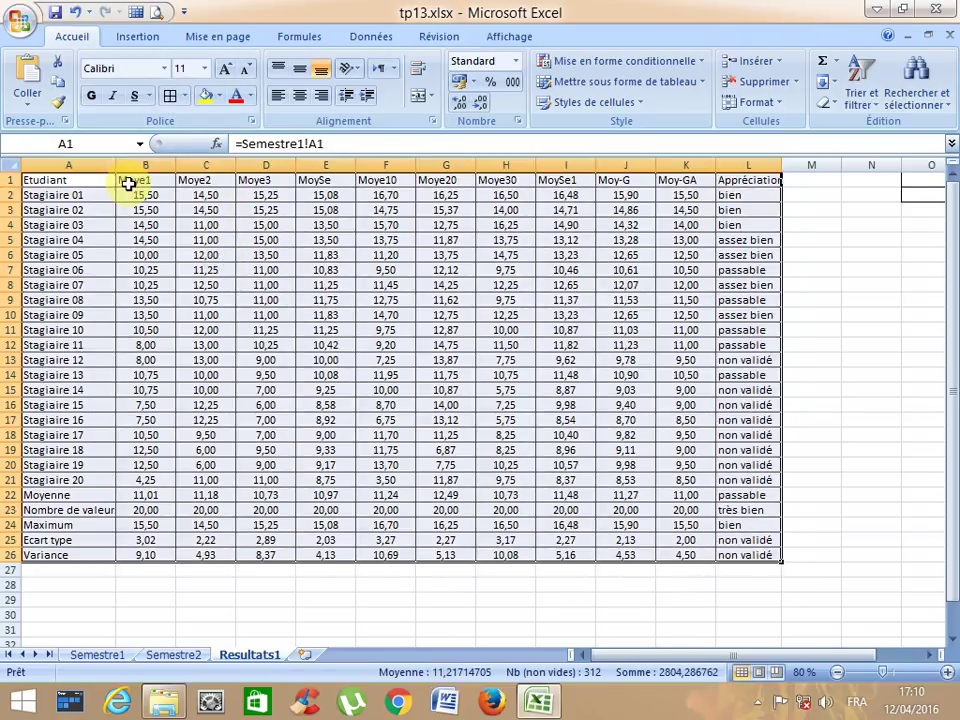
Add a new worksheet after Resultats1 and rename it Résultats2.
{"action": "left_click", "coordinate": [305, 656]}
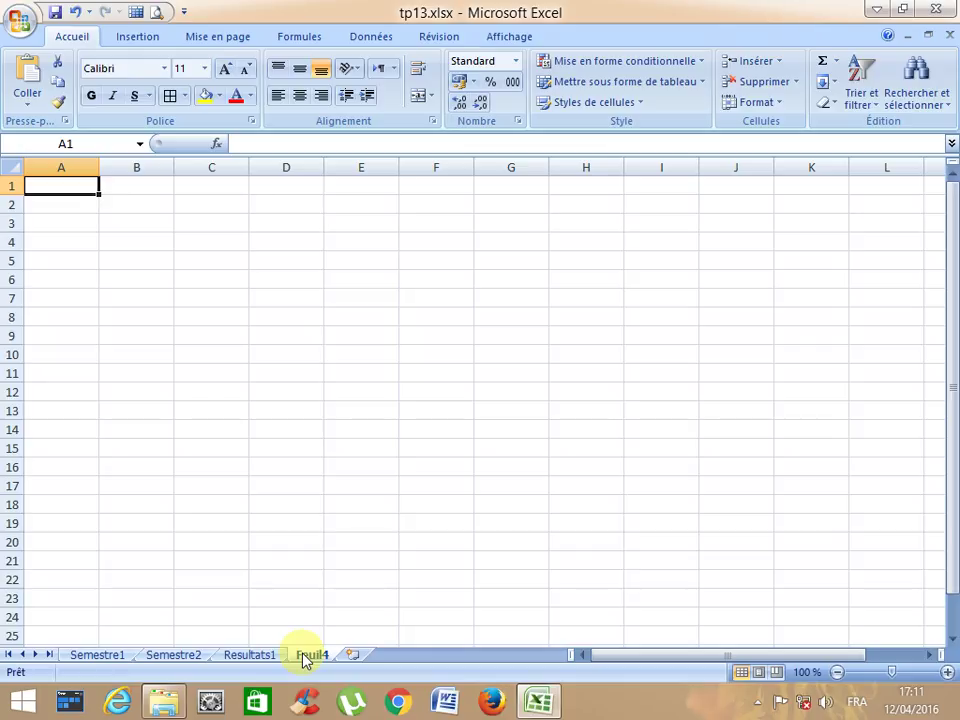
{"action": "right_click", "coordinate": [305, 660]}
{"action": "left_click", "coordinate": [360, 494]}
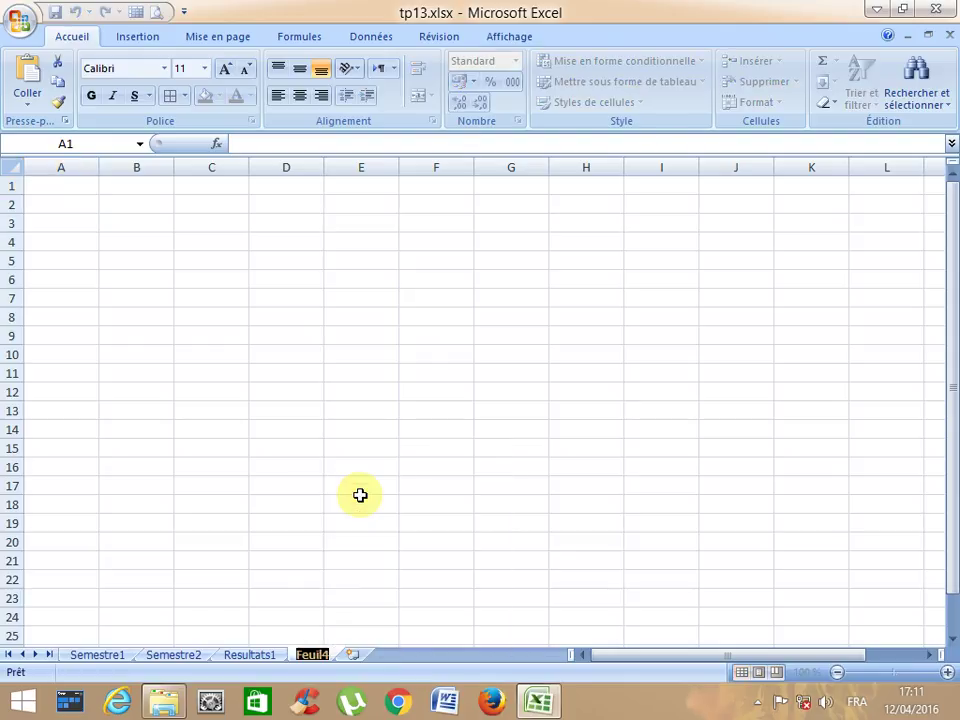
{"action": "type", "text": "Ré"}
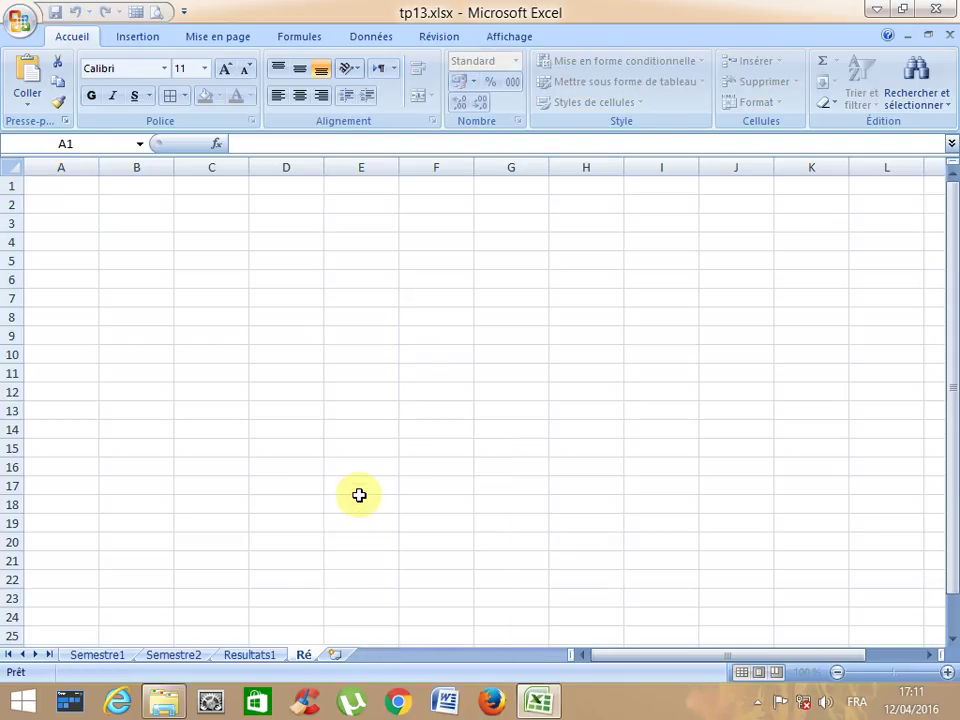
{"action": "type", "text": "sult"}
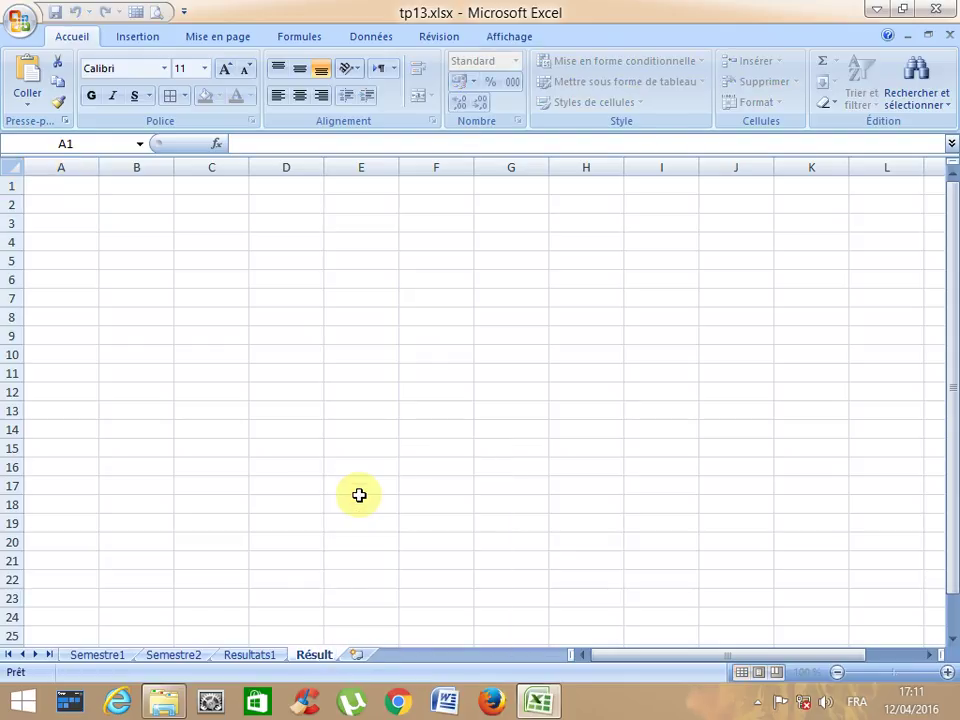
{"action": "type", "text": "ats2"}
{"action": "key", "text": "Return"}
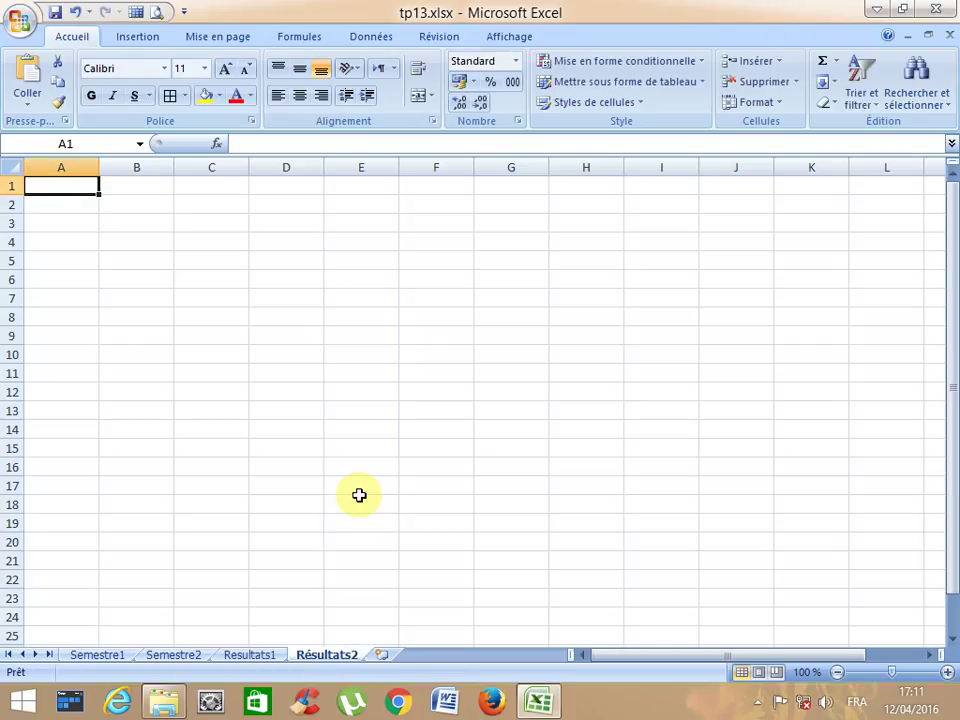
Copy the whole Resultats1 table and paste it at A1 of Résultats2 with Collage spécial, option Tout.
{"action": "left_click", "coordinate": [245, 654]}
{"action": "key", "text": "ctrl+a"}
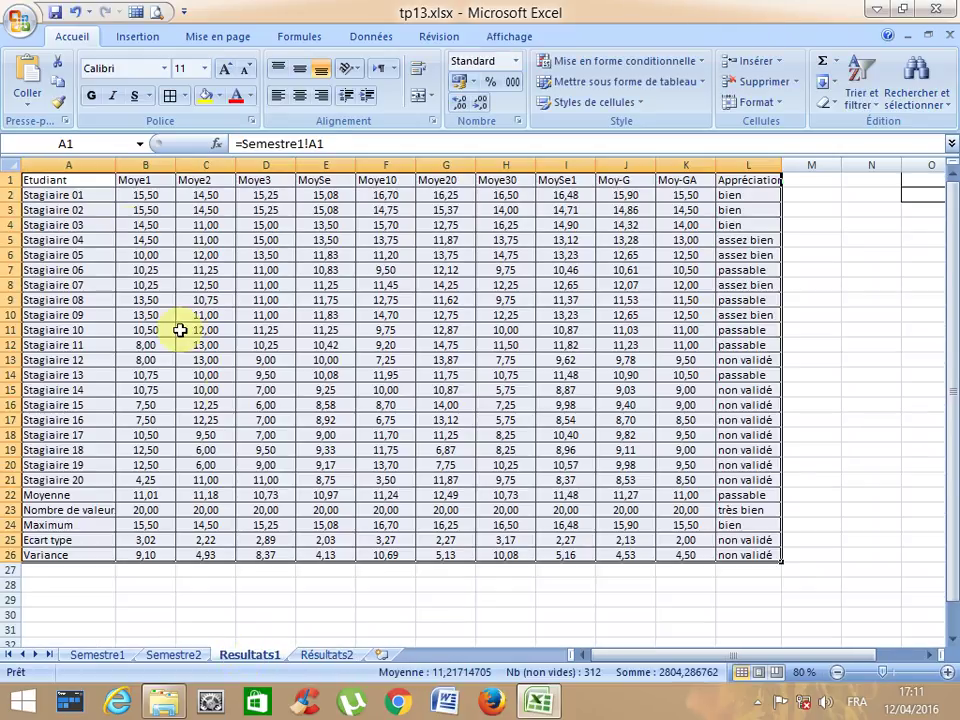
{"action": "left_click", "coordinate": [57, 82]}
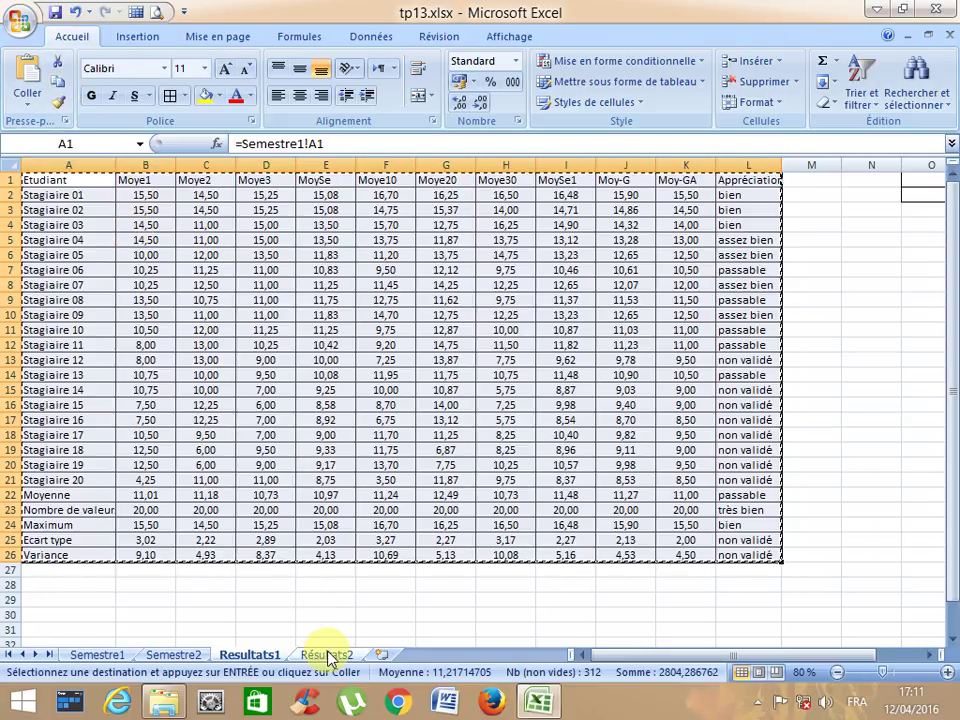
{"action": "left_click", "coordinate": [322, 655]}
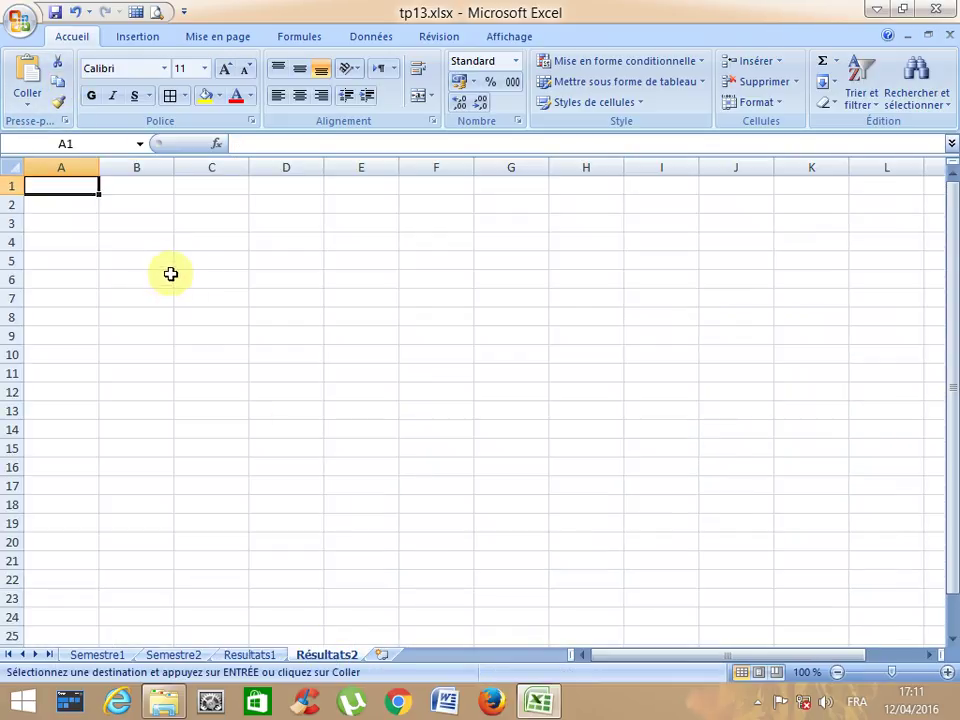
{"action": "left_click", "coordinate": [30, 100]}
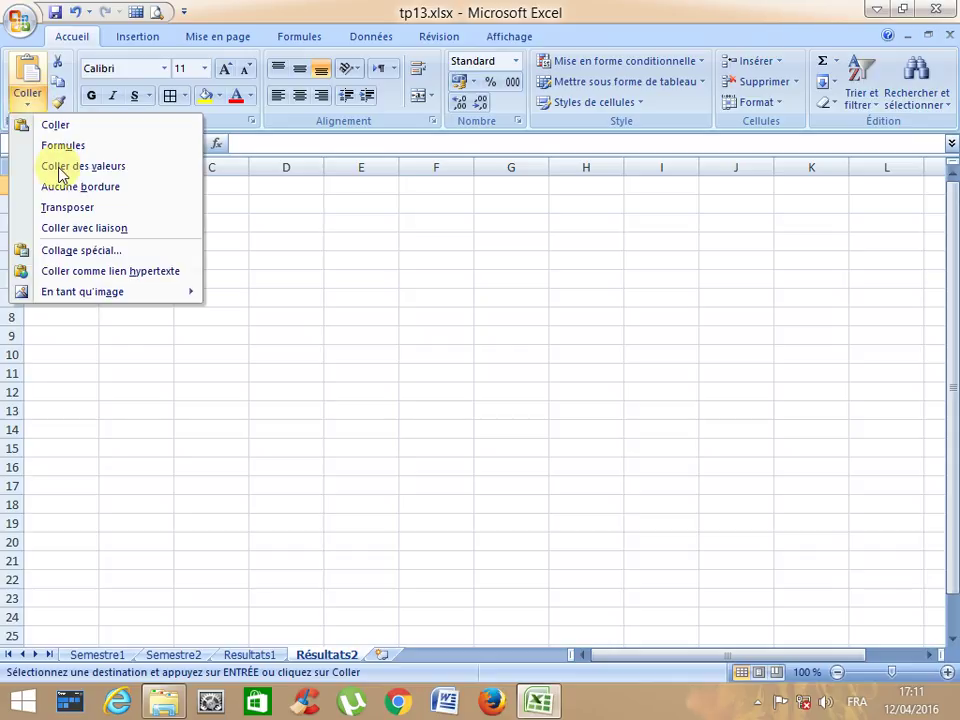
{"action": "left_click", "coordinate": [89, 254]}
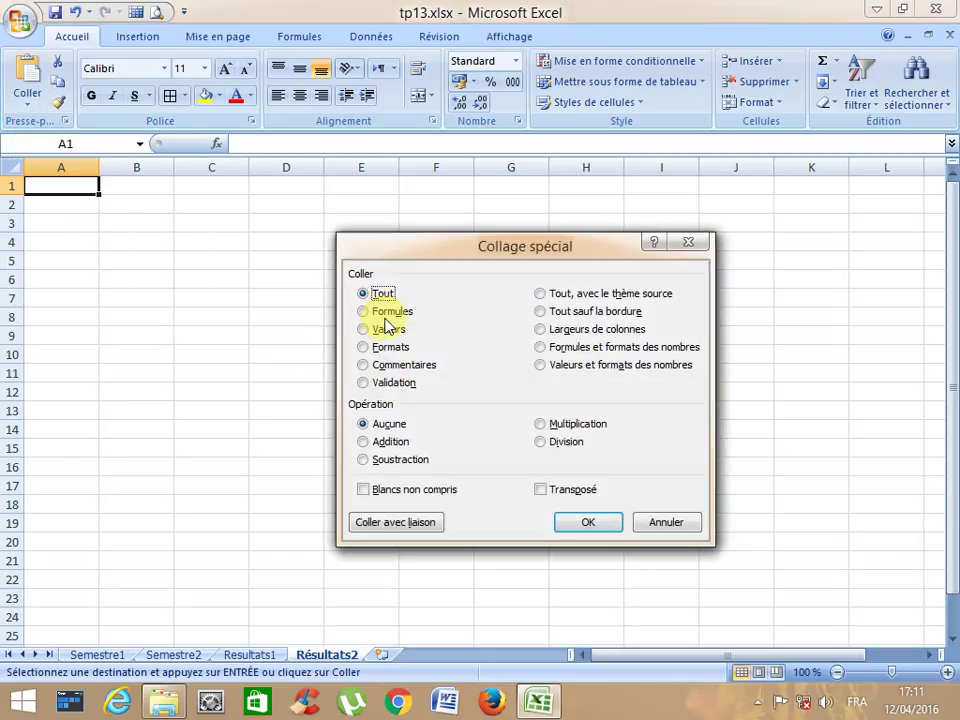
{"action": "left_click", "coordinate": [576, 527]}
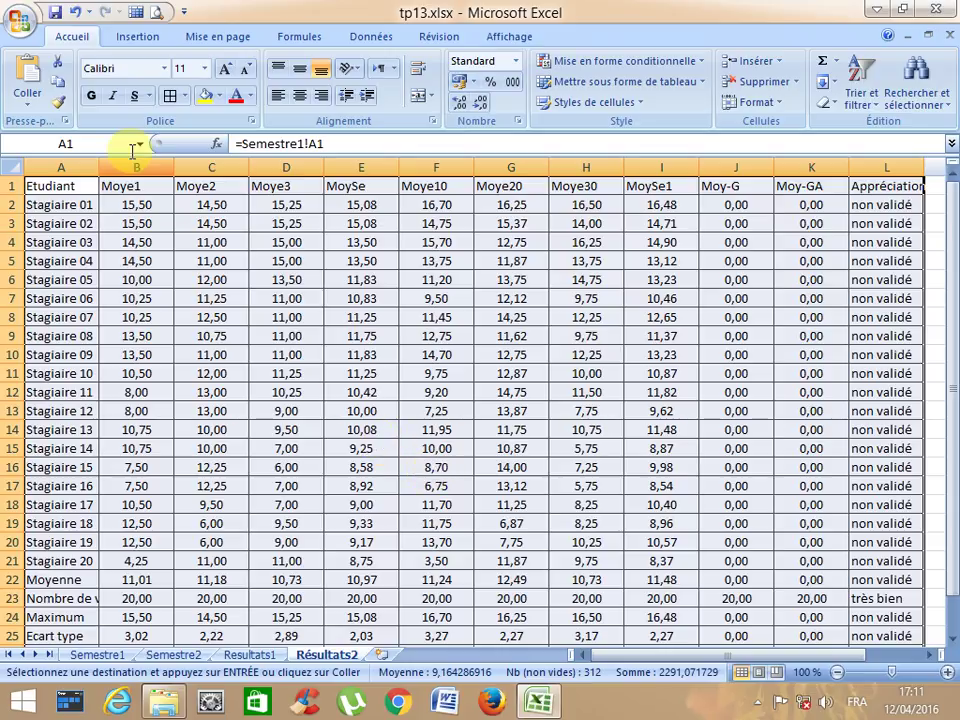
Name the pasted table range in Résultats2 Tableau4.
{"action": "left_click", "coordinate": [112, 145]}
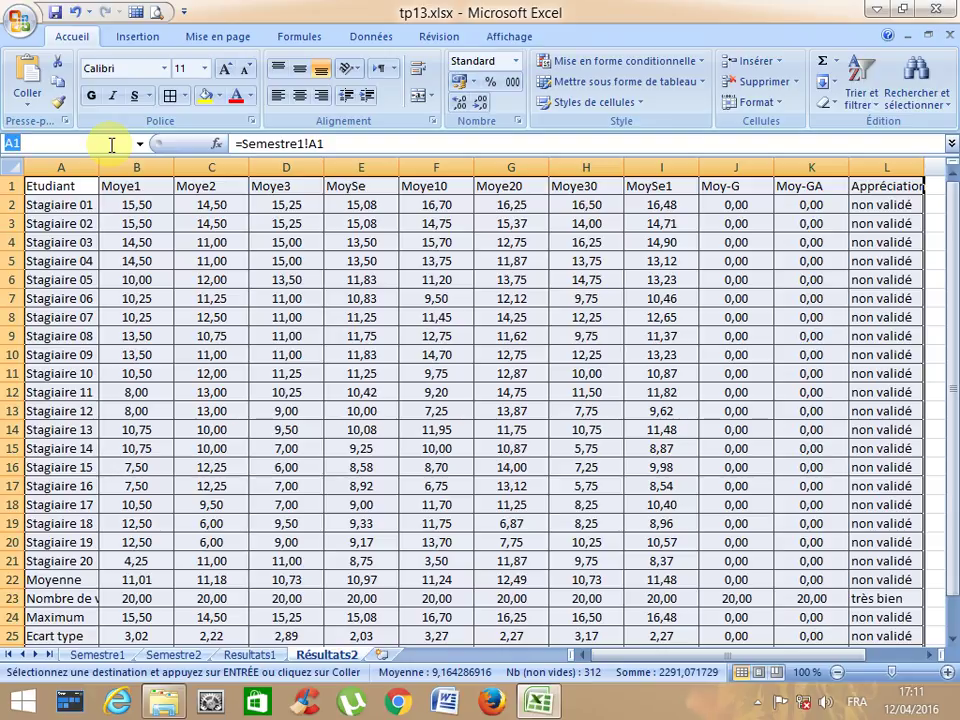
{"action": "type", "text": "Tableau4"}
{"action": "key", "text": "Return"}
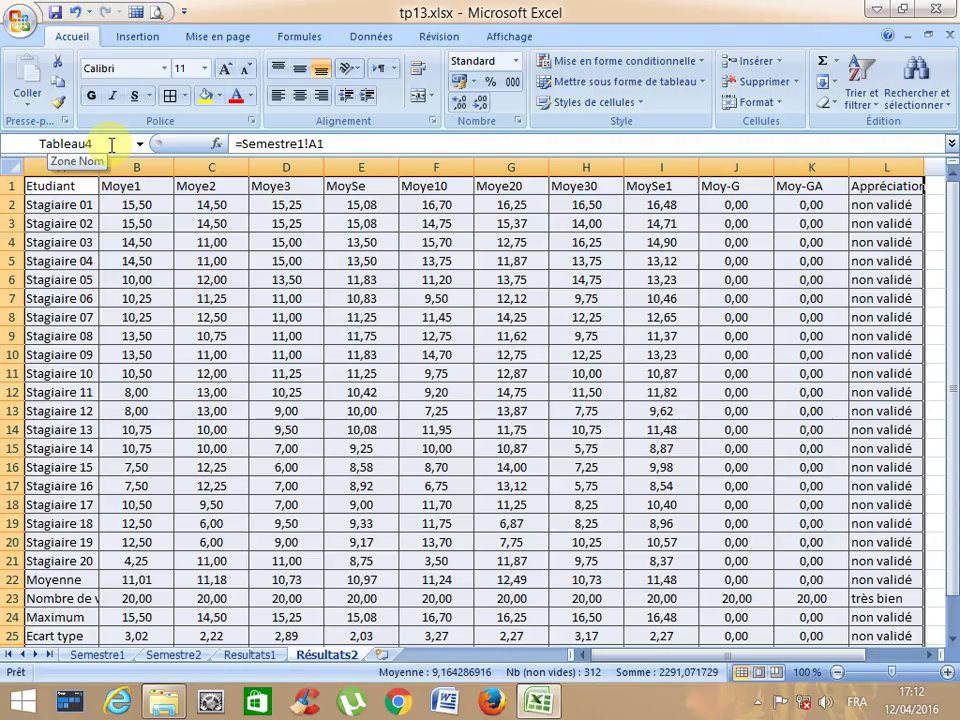
Check the Moy-G formulas in Résultats2 and select the Moy-G values J2:J26 in Resultats1.
{"action": "left_click", "coordinate": [716, 248]}
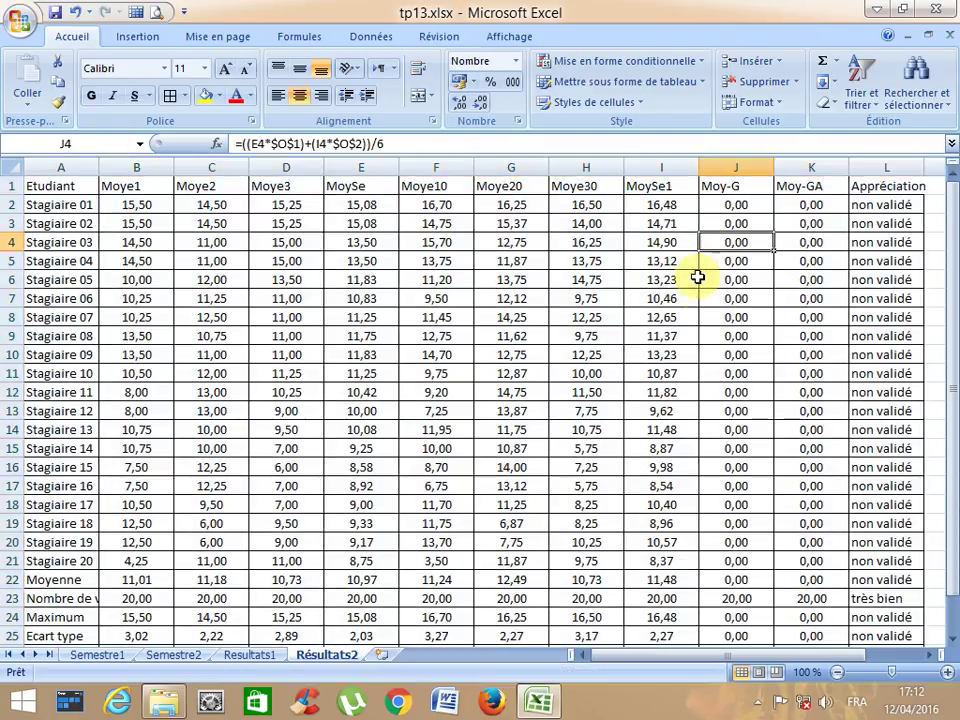
{"action": "left_click", "coordinate": [733, 204]}
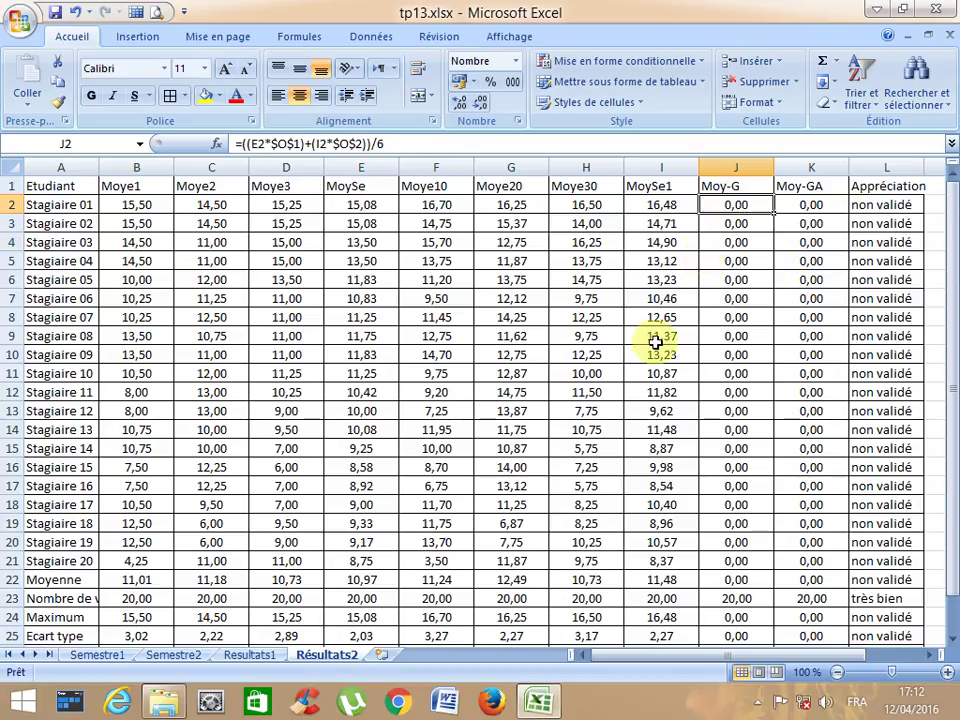
{"action": "left_click", "coordinate": [263, 658]}
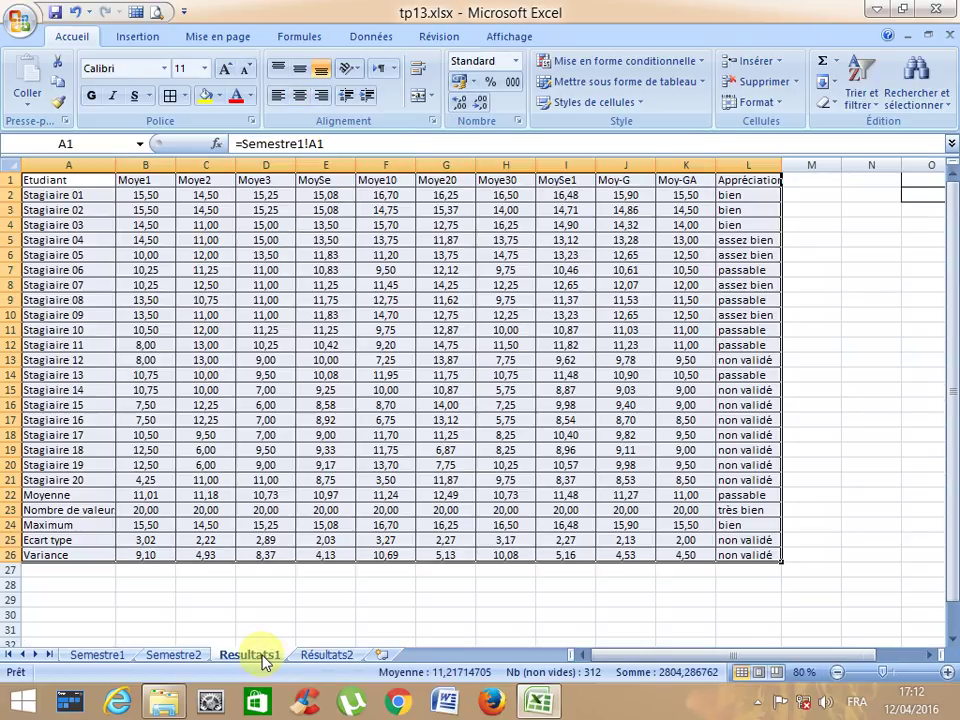
{"action": "left_click", "coordinate": [621, 252]}
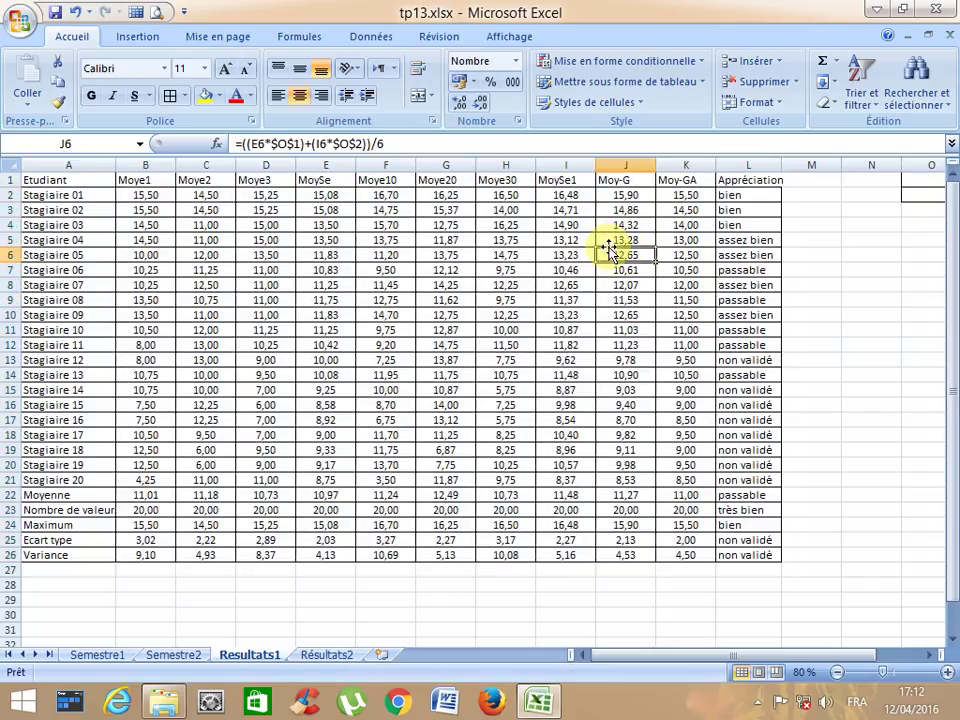
{"action": "left_click", "coordinate": [627, 195]}
{"action": "left_click_drag", "start_coordinate": [627, 195], "coordinate": [621, 553]}
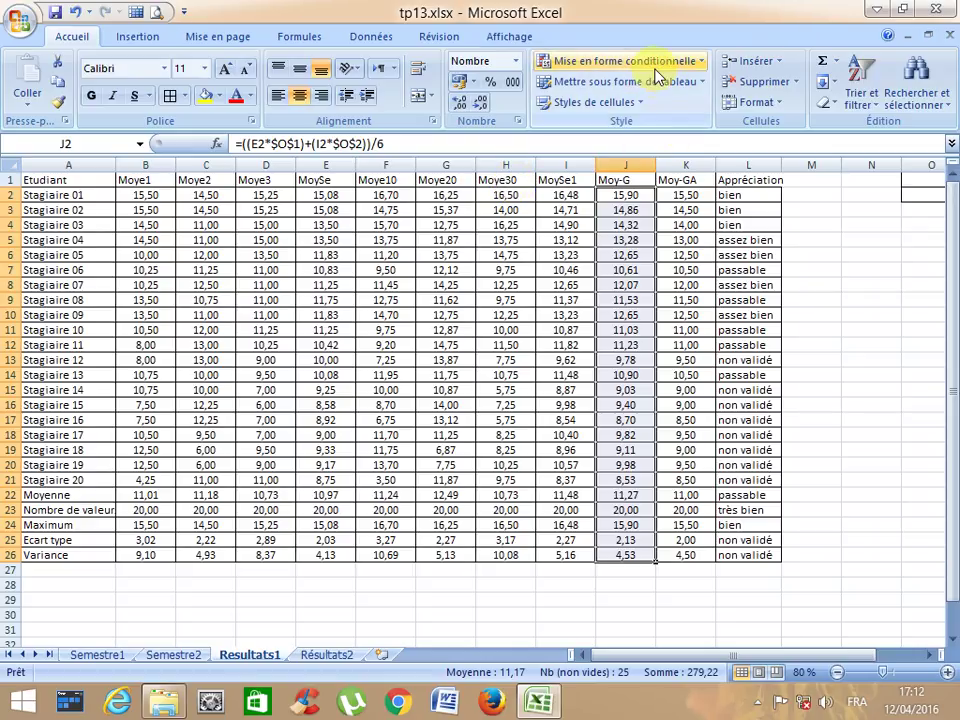
Examine the conditional formatting categories and a new rule's style, minimum and maximum options for Moy-G, without creating a rule.
{"action": "left_click", "coordinate": [703, 64]}
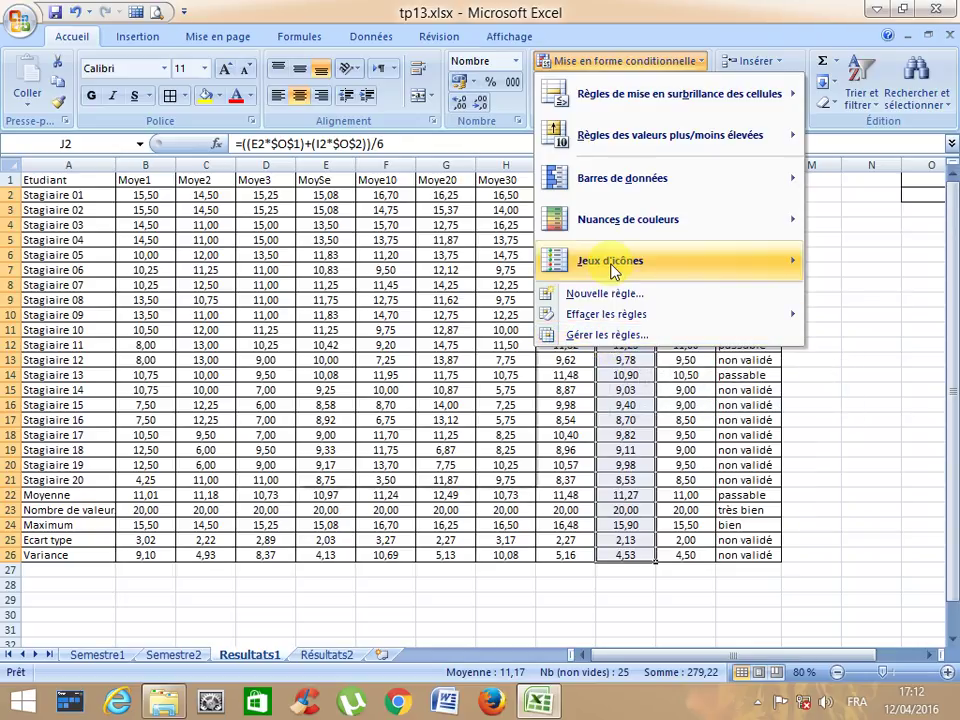
{"action": "mouse_move", "coordinate": [612, 268]}
{"action": "mouse_move", "coordinate": [617, 219]}
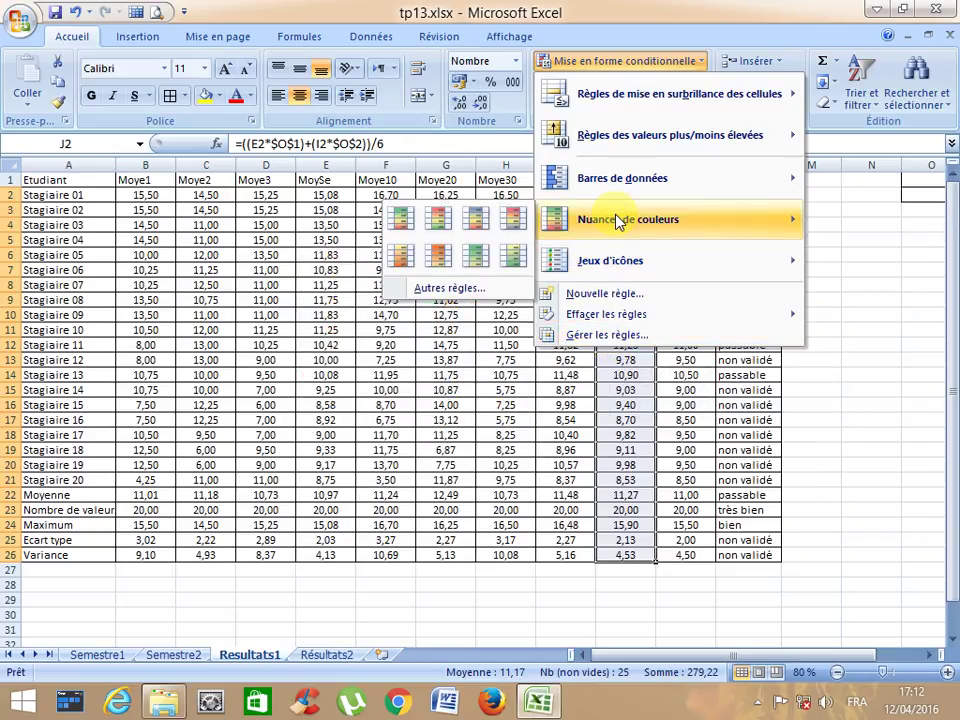
{"action": "mouse_move", "coordinate": [614, 188]}
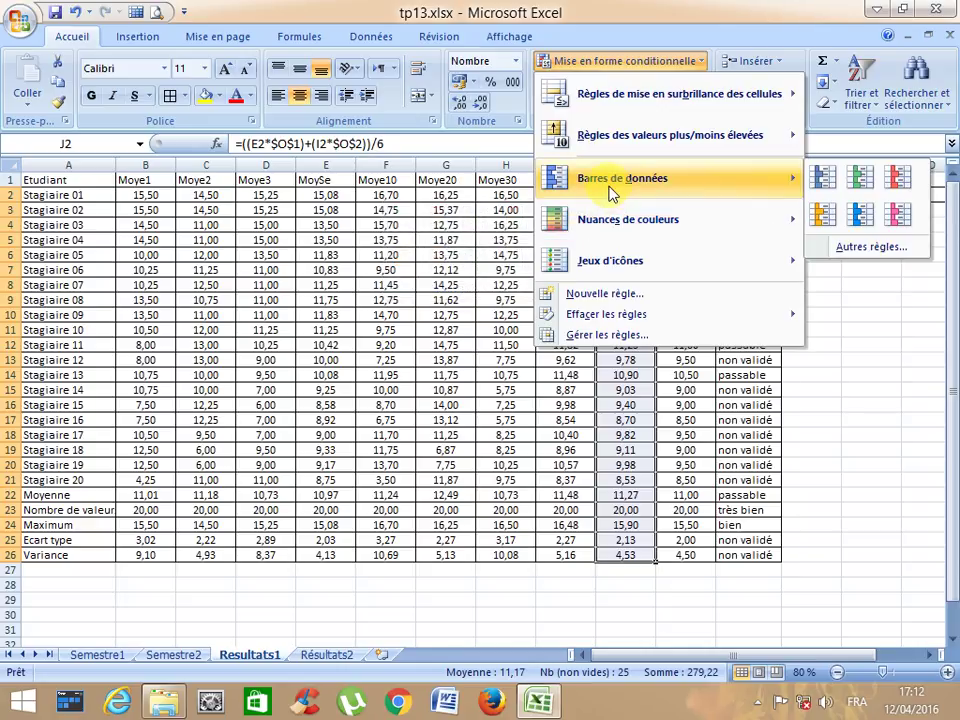
{"action": "mouse_move", "coordinate": [626, 148]}
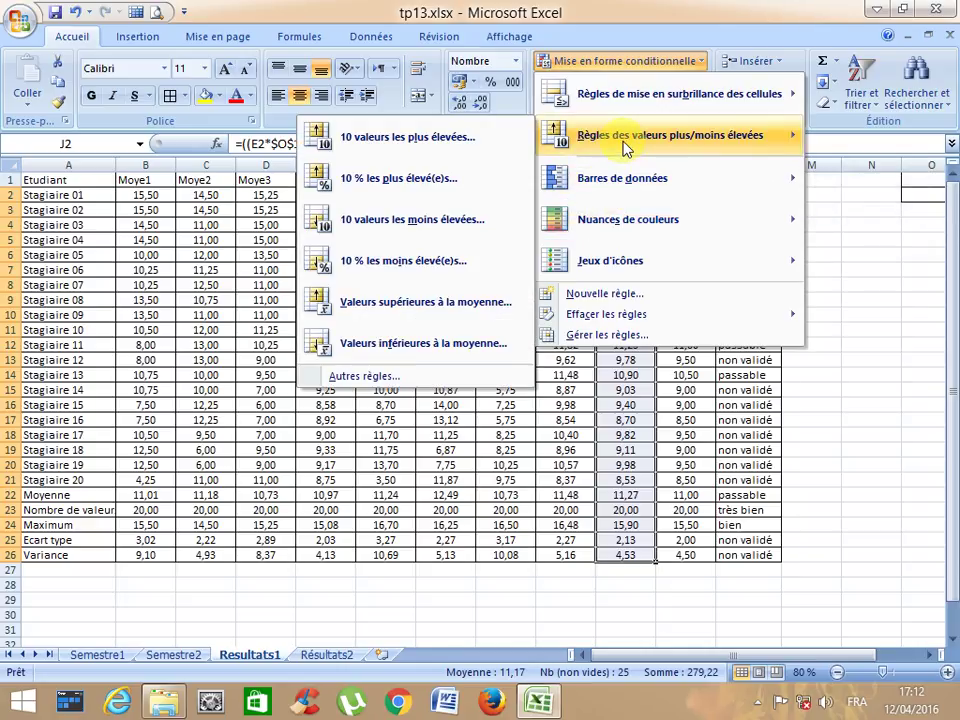
{"action": "mouse_move", "coordinate": [622, 116]}
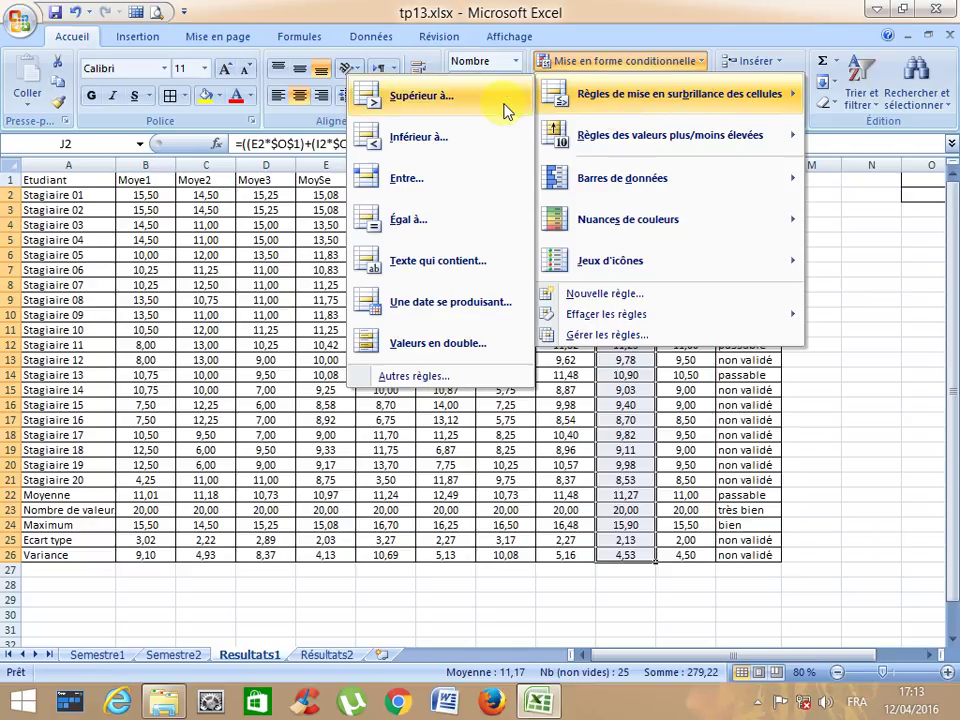
{"action": "left_click", "coordinate": [630, 336]}
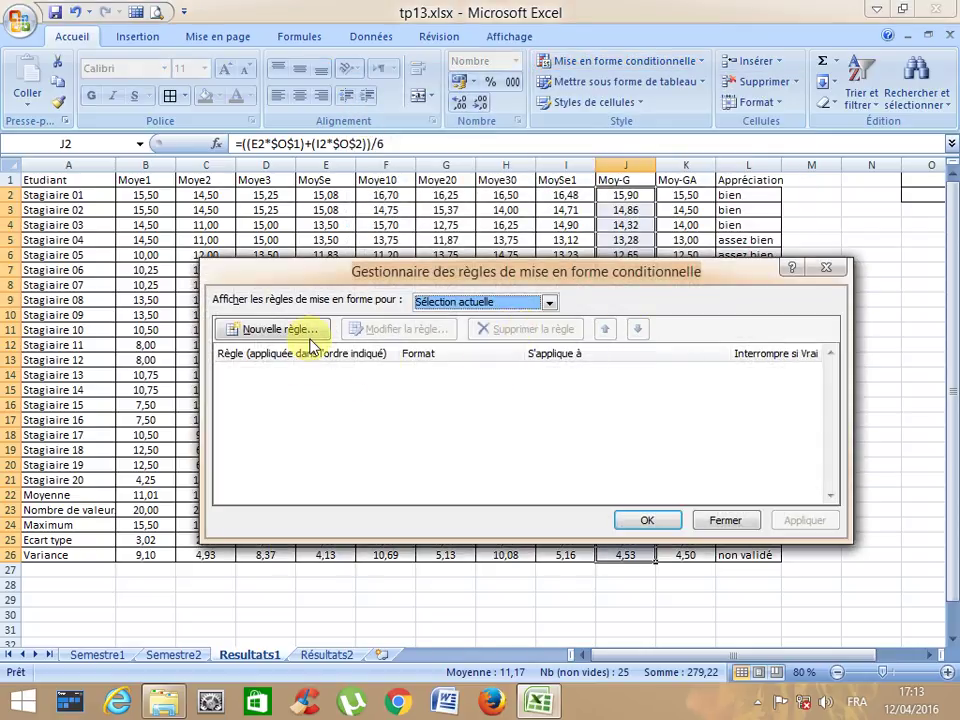
{"action": "left_click", "coordinate": [290, 329]}
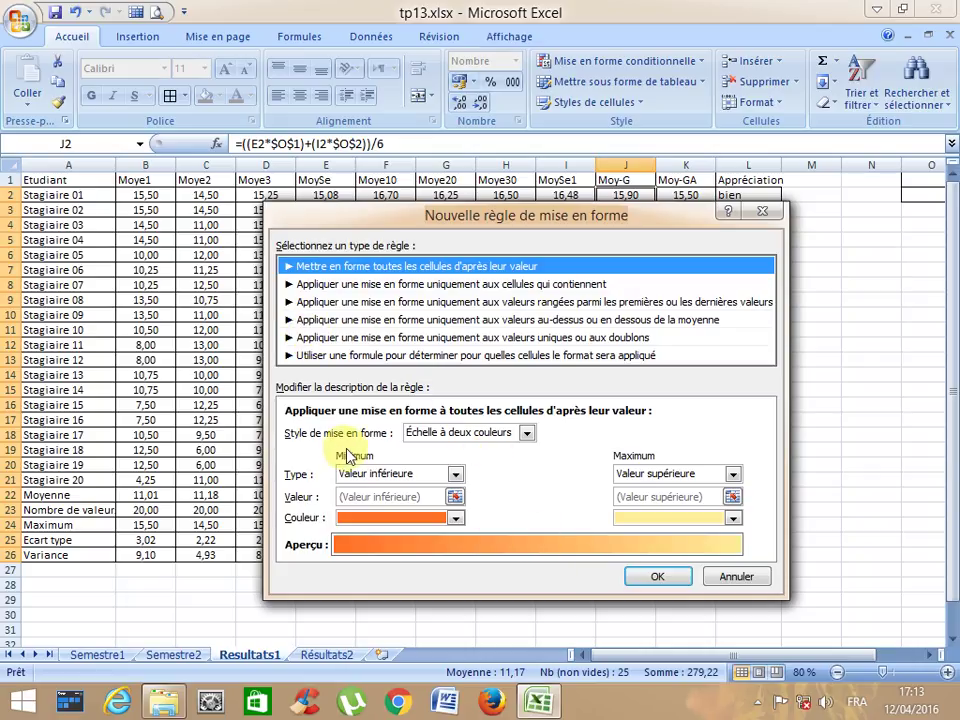
{"action": "left_click", "coordinate": [456, 475]}
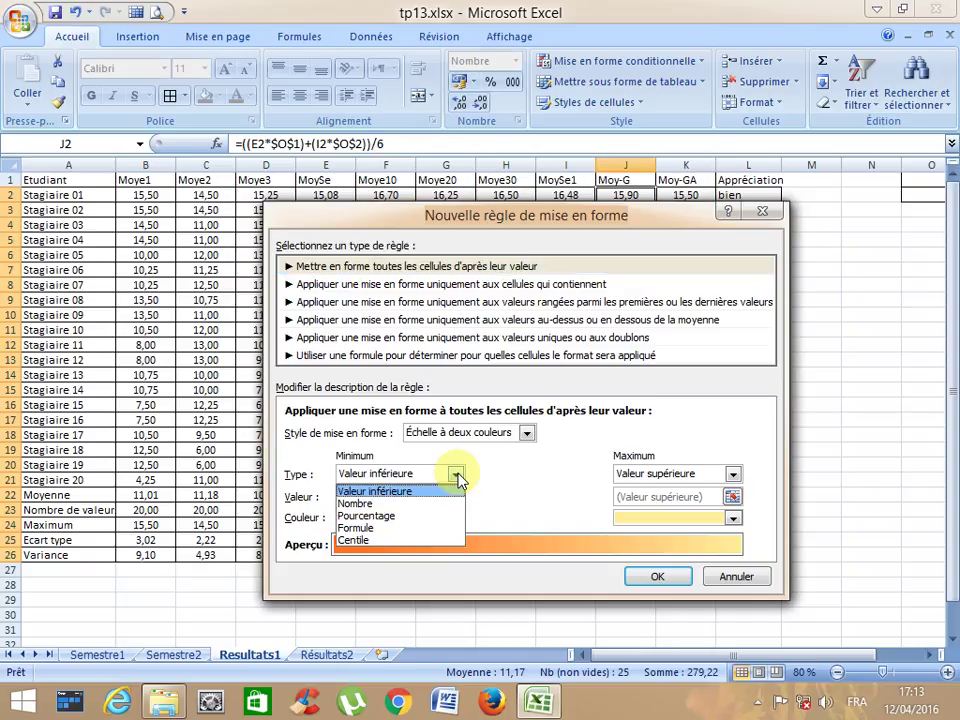
{"action": "left_click", "coordinate": [457, 476]}
{"action": "left_click", "coordinate": [526, 434]}
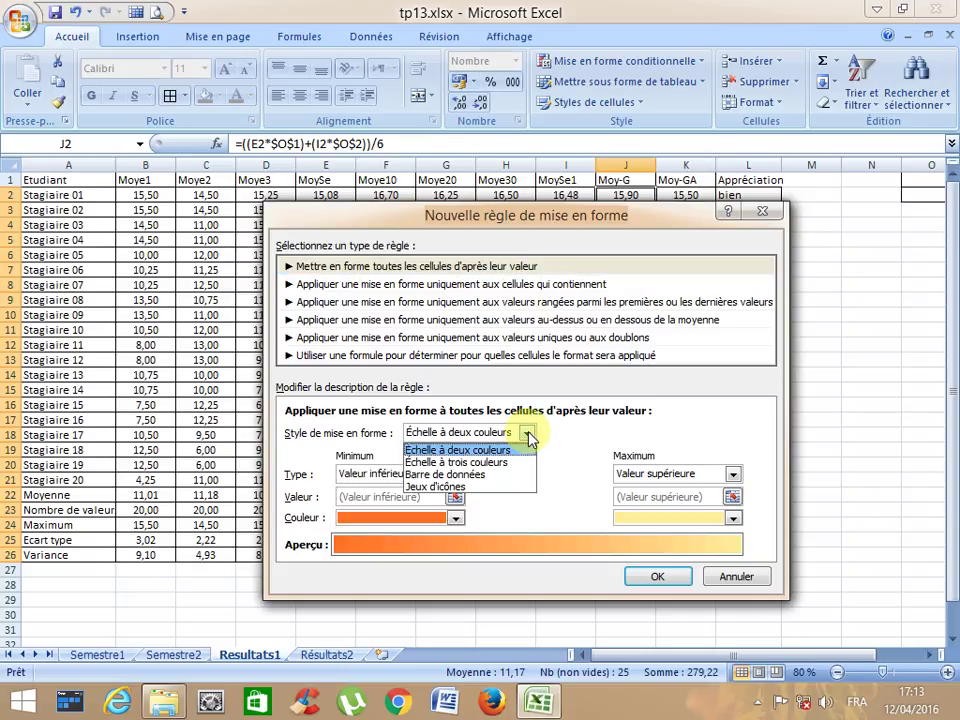
{"action": "left_click", "coordinate": [528, 437]}
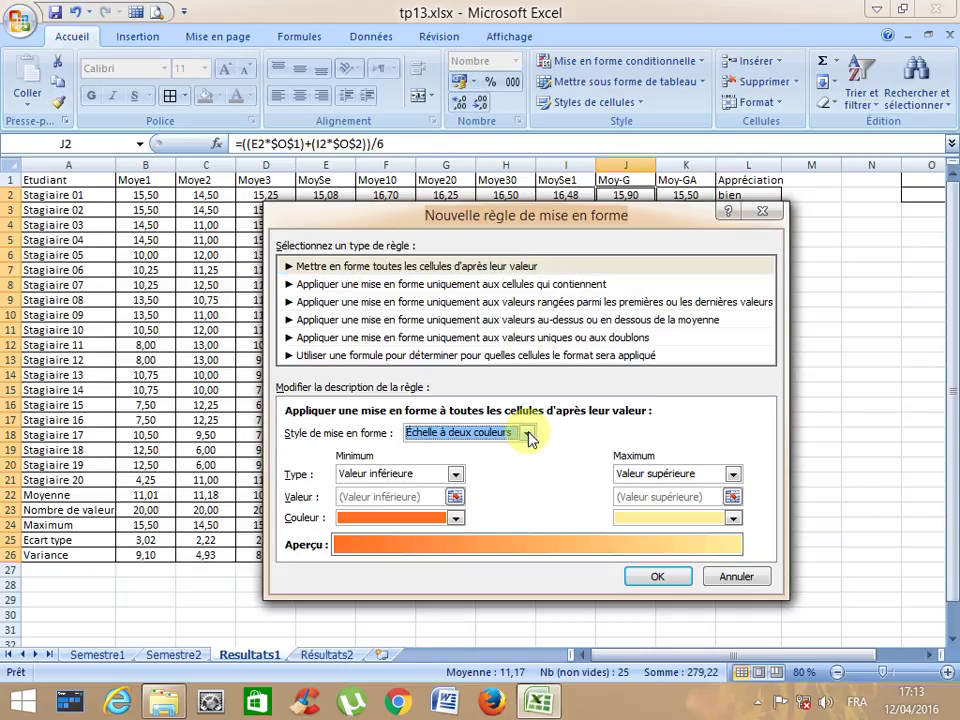
{"action": "left_click", "coordinate": [733, 520]}
{"action": "left_click", "coordinate": [733, 520]}
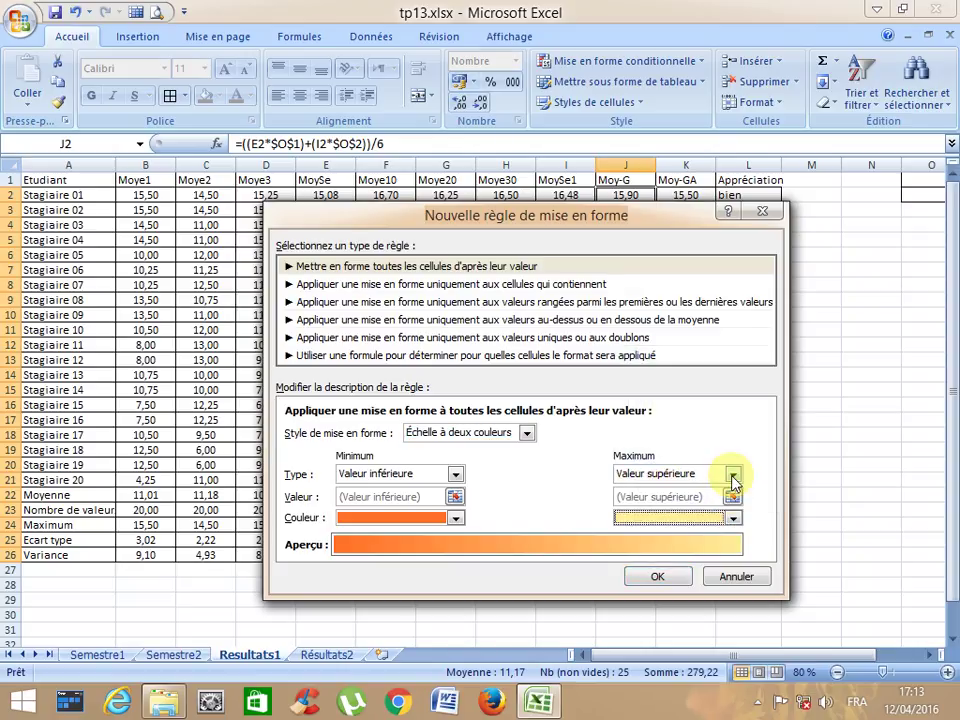
{"action": "left_click", "coordinate": [733, 475]}
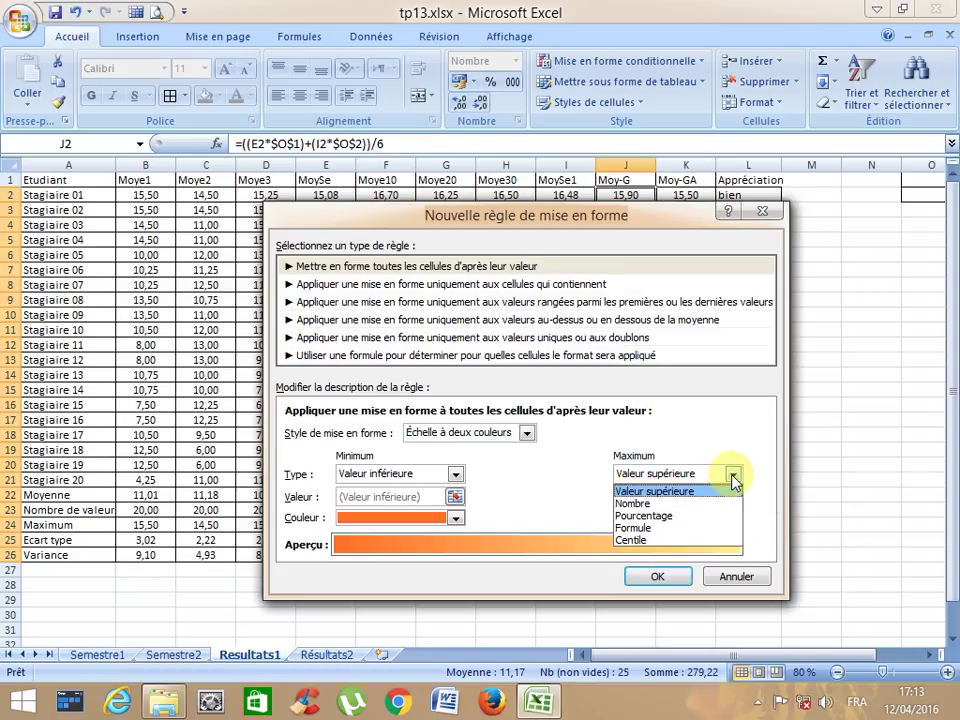
{"action": "left_click", "coordinate": [733, 476]}
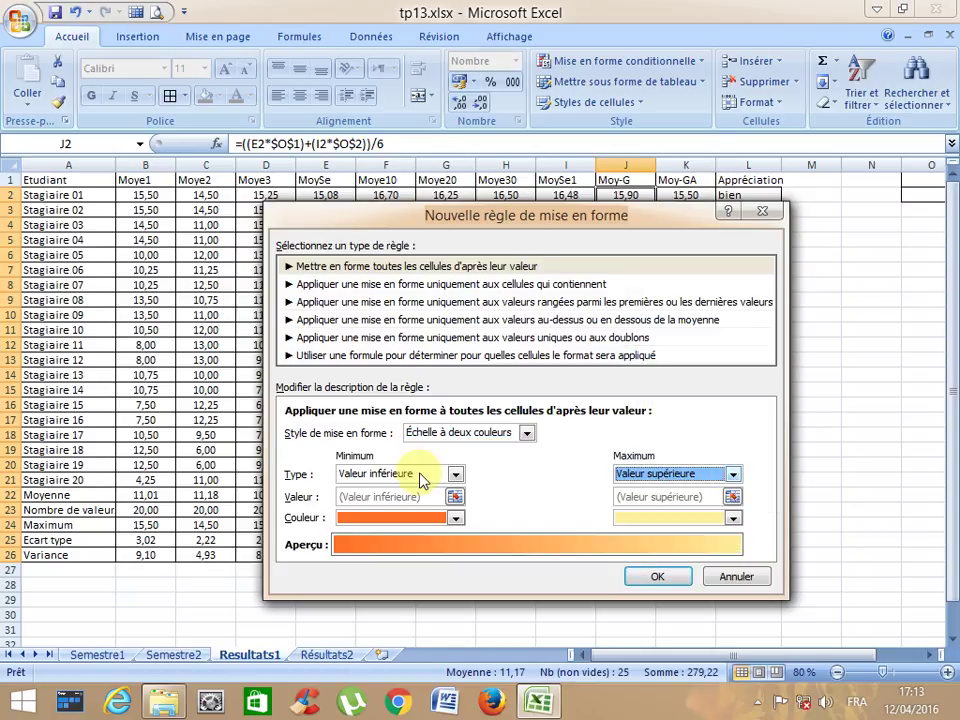
{"action": "left_click", "coordinate": [737, 576]}
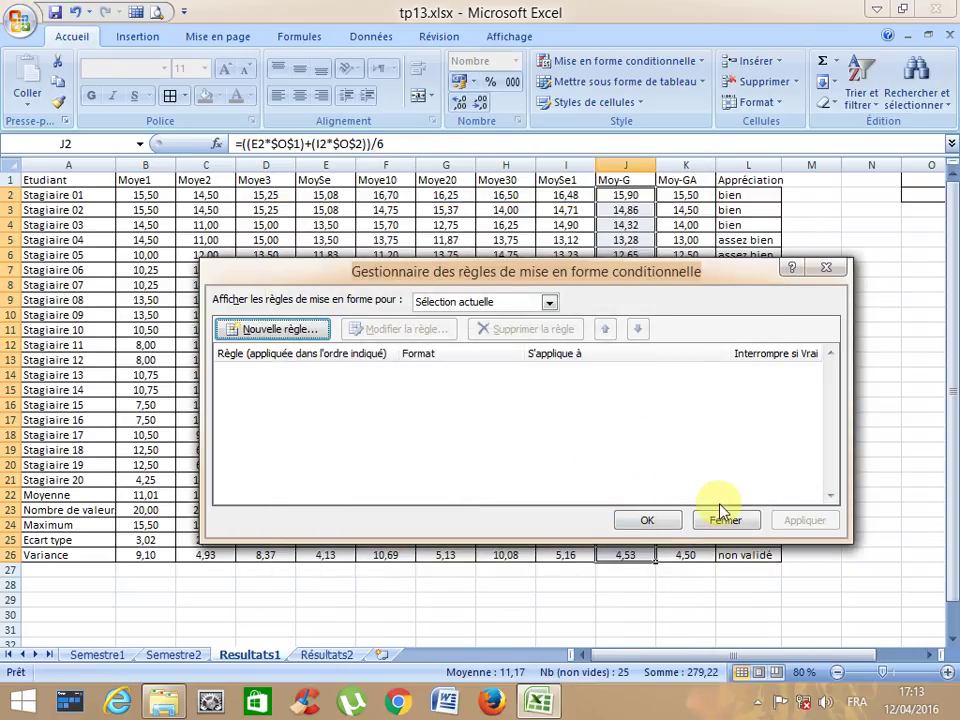
{"action": "left_click", "coordinate": [724, 519]}
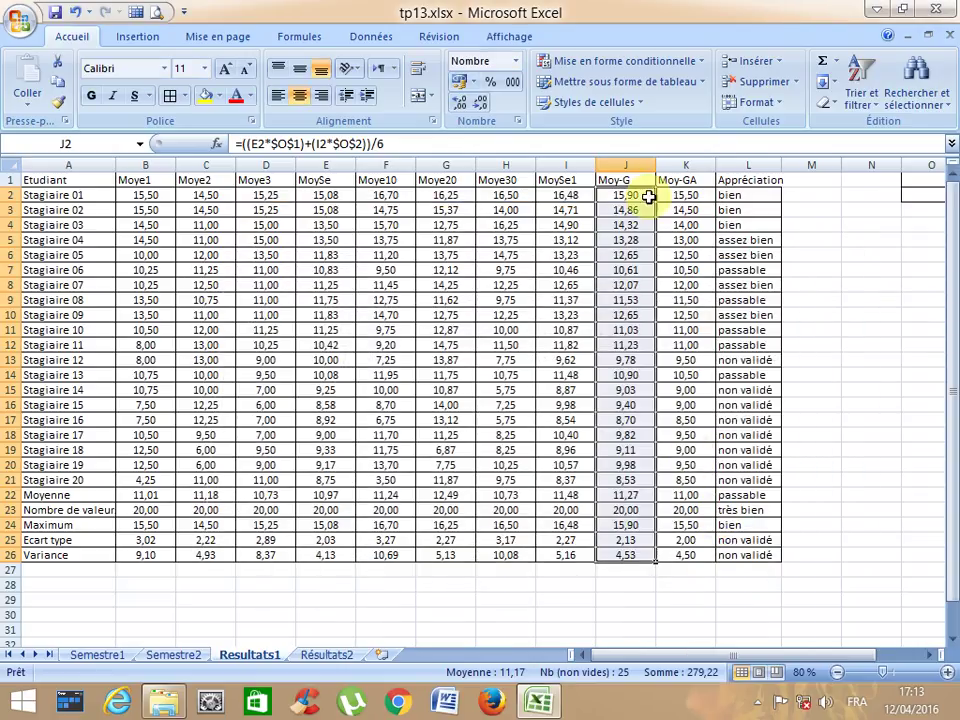
{"action": "left_click", "coordinate": [700, 62]}
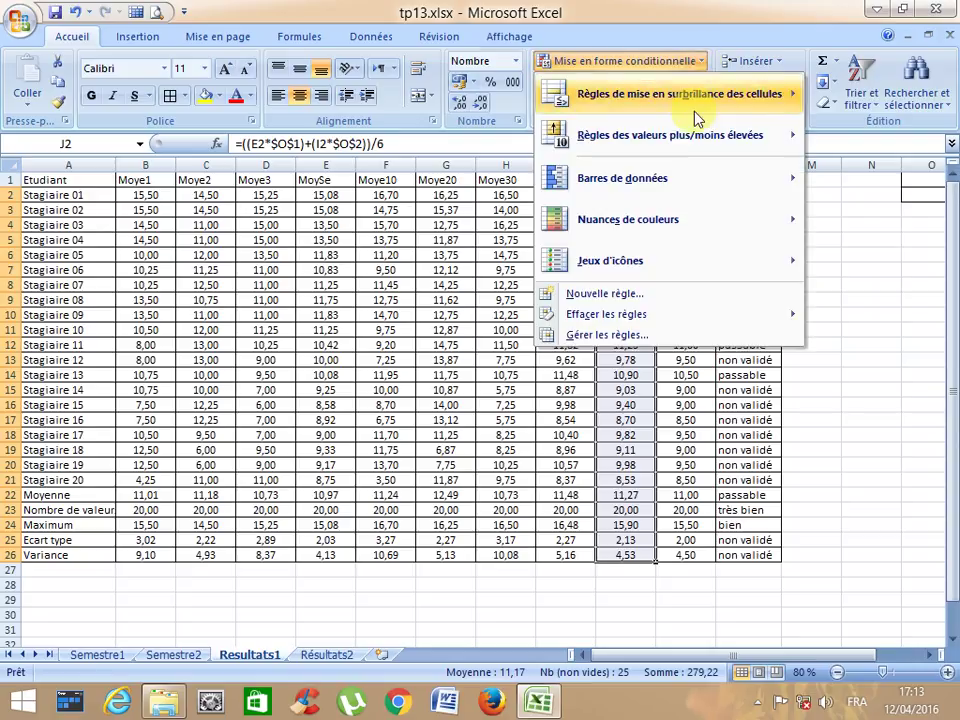
{"action": "mouse_move", "coordinate": [650, 235]}
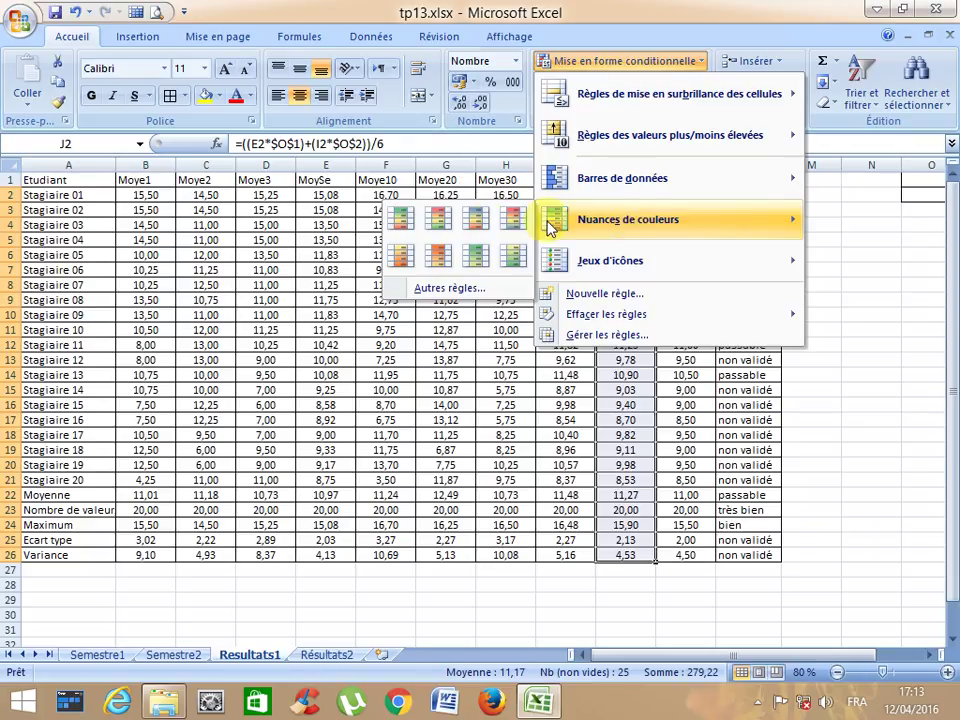
{"action": "left_click", "coordinate": [452, 290]}
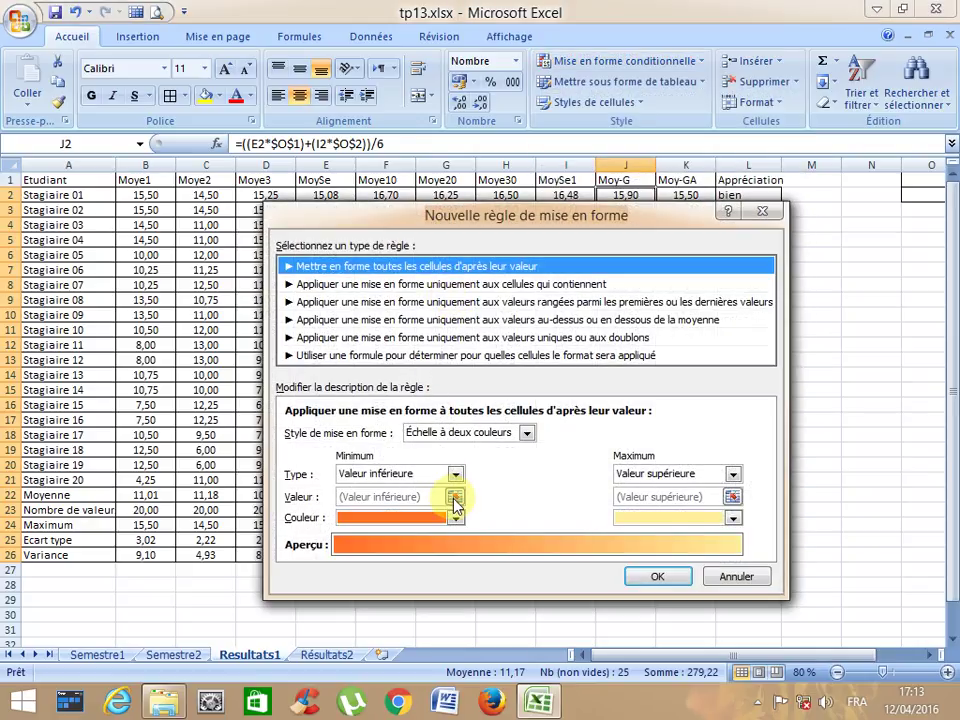
{"action": "left_click", "coordinate": [738, 580]}
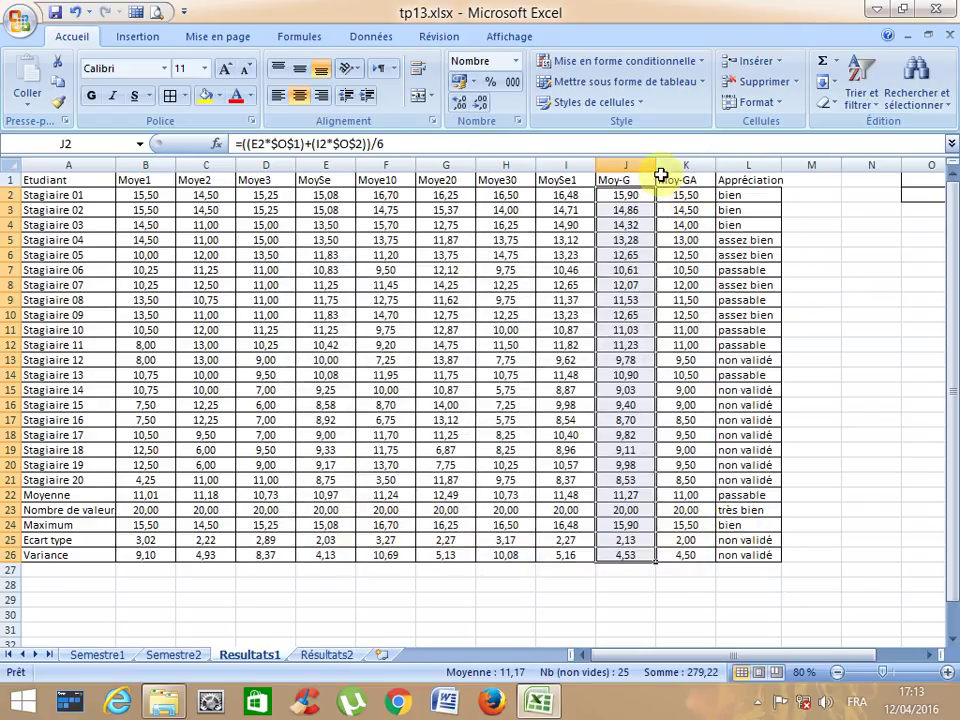
{"action": "left_click", "coordinate": [696, 63]}
{"action": "mouse_move", "coordinate": [634, 122]}
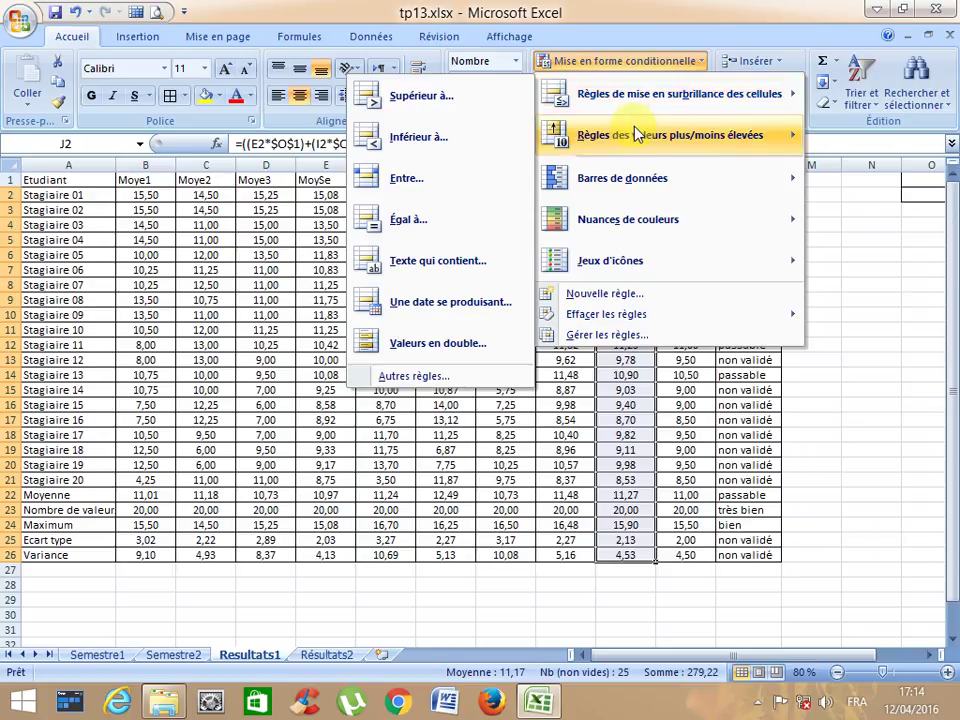
{"action": "left_click", "coordinate": [606, 294]}
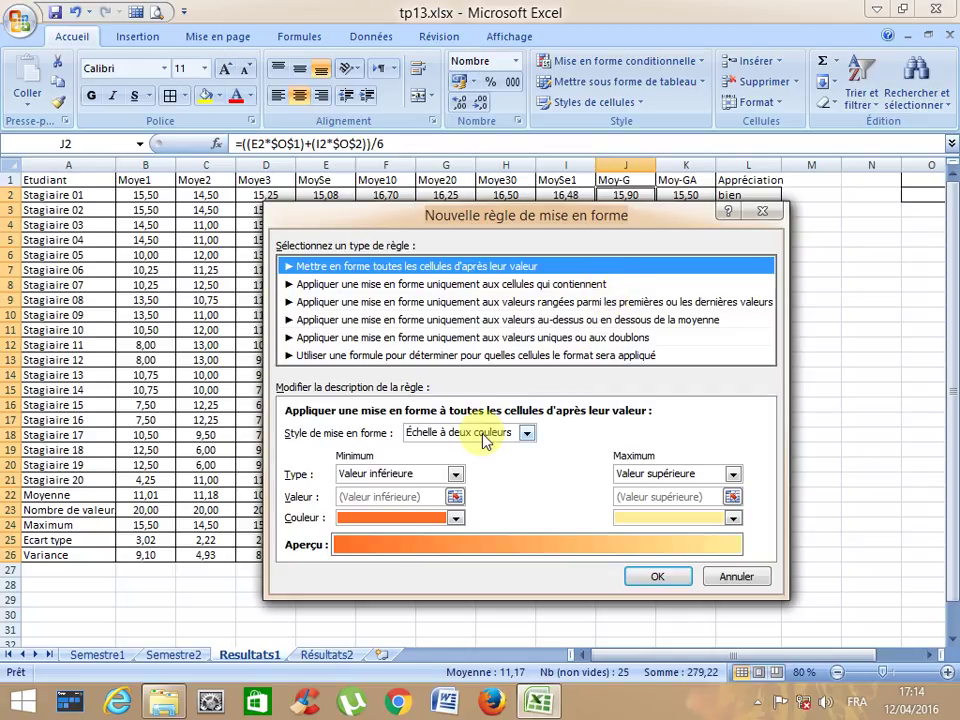
{"action": "left_click", "coordinate": [730, 578]}
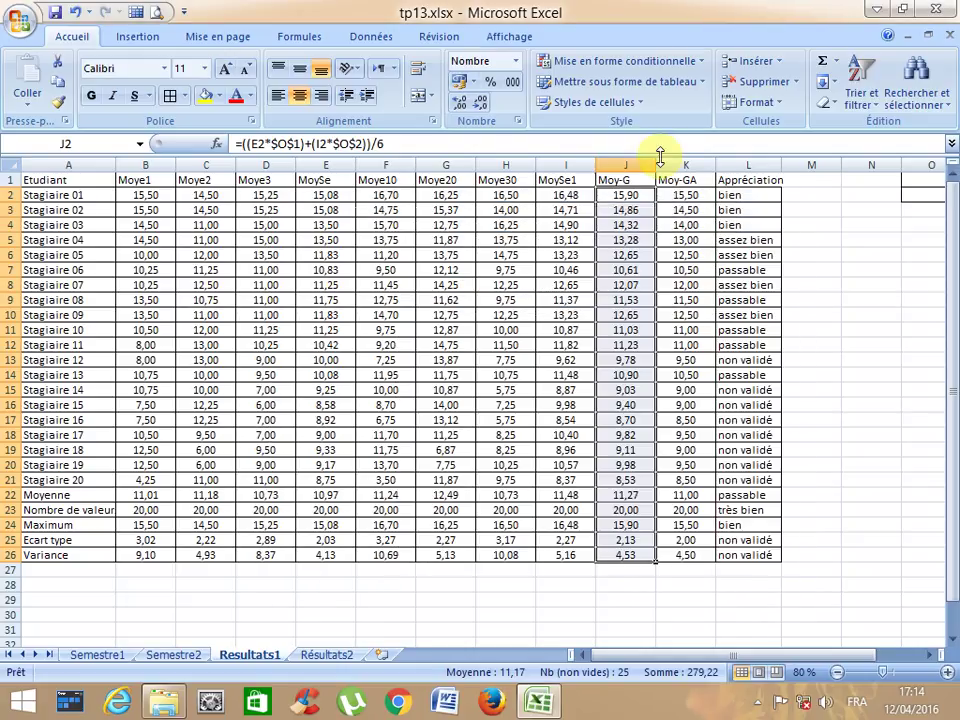
Set up a Supérieur à highlighting rule for the Moy-G values with threshold 12 and a custom format.
{"action": "left_click", "coordinate": [692, 62]}
{"action": "mouse_move", "coordinate": [650, 103]}
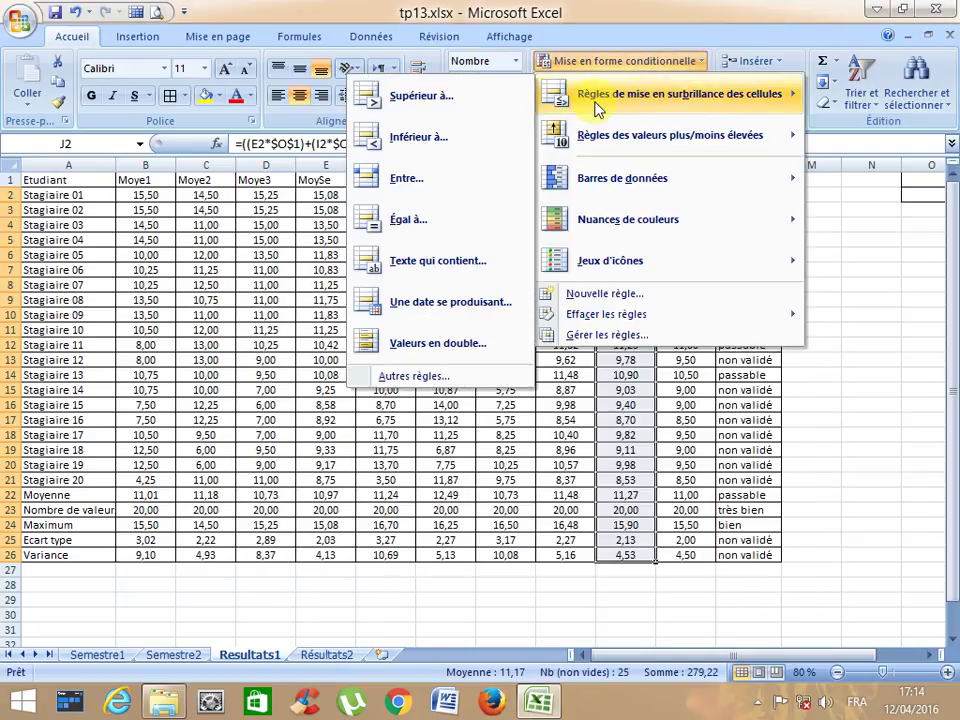
{"action": "left_click", "coordinate": [489, 112]}
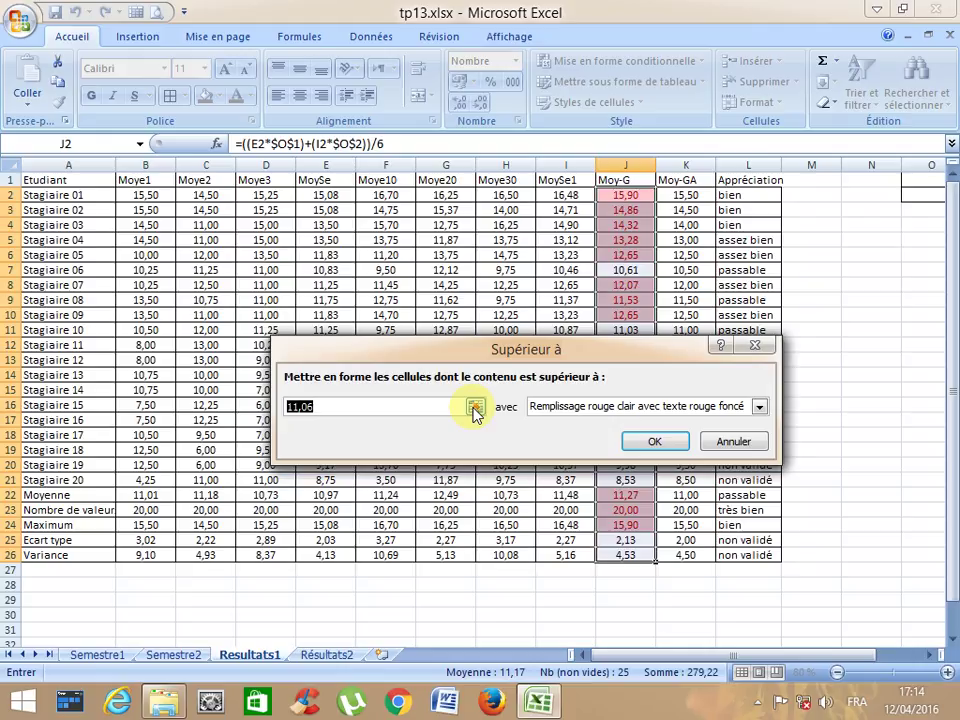
{"action": "type", "text": "12"}
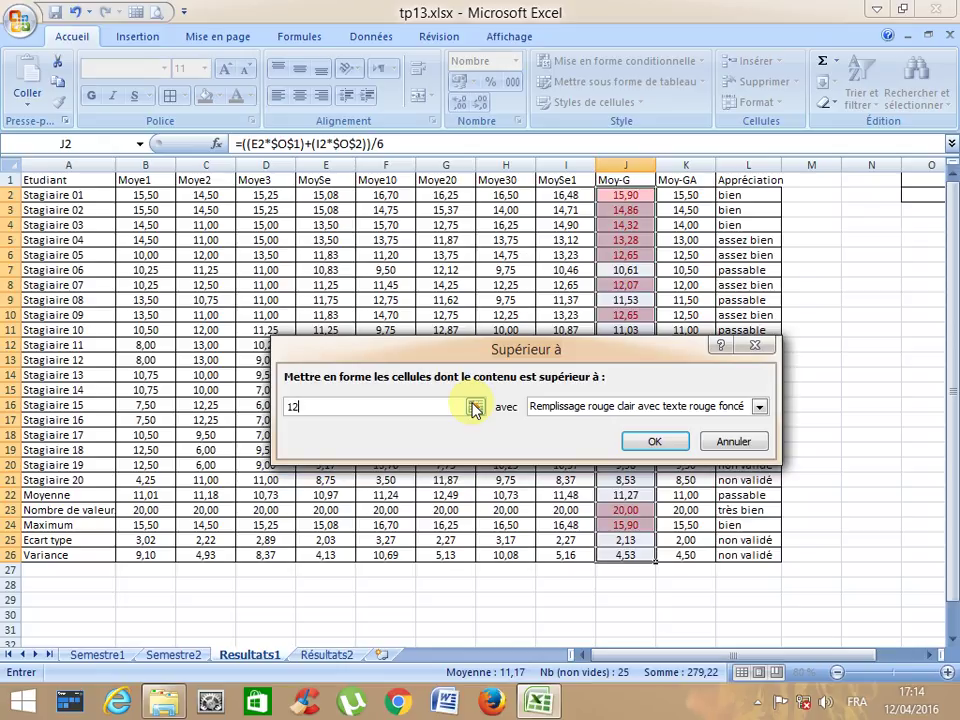
{"action": "left_click", "coordinate": [597, 410]}
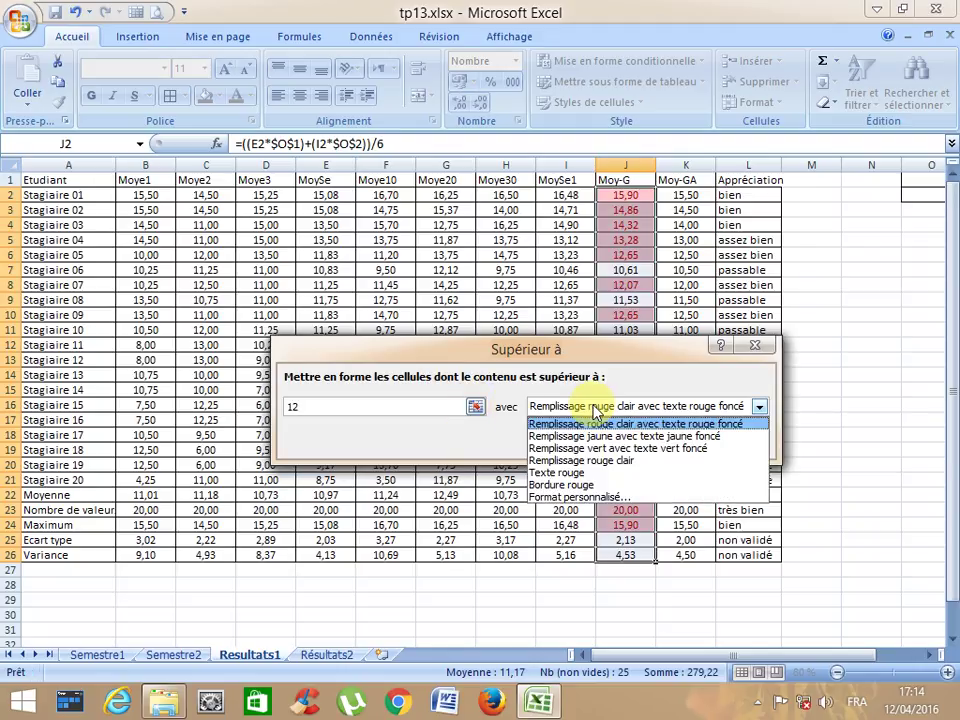
{"action": "left_click", "coordinate": [577, 499]}
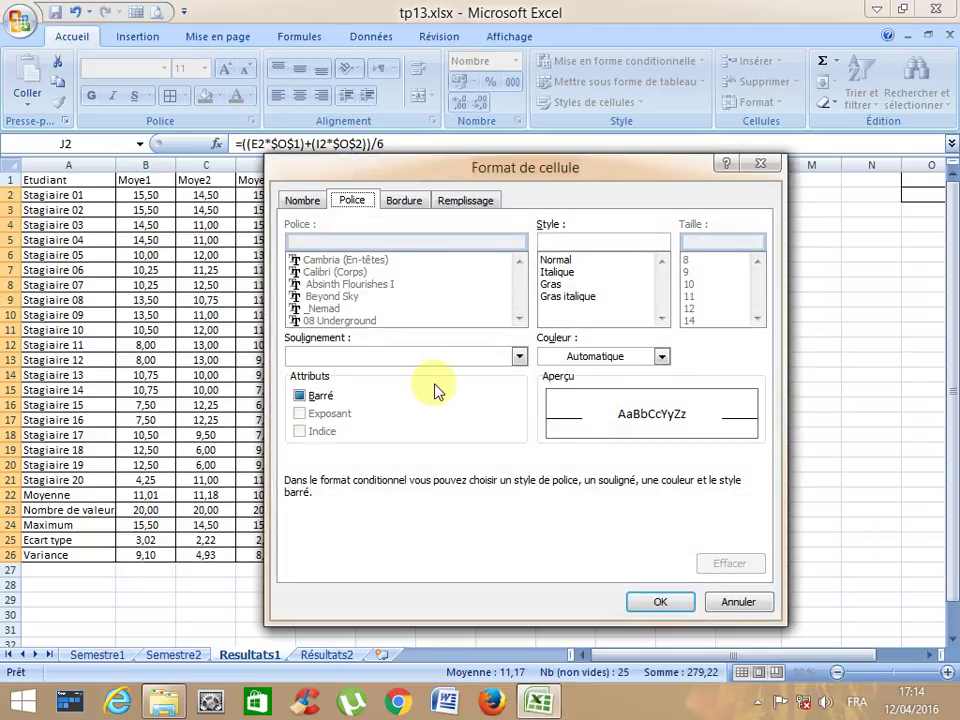
Give the rule's custom format a standard blue fill and yellow text, and apply it to the Moy-G values.
{"action": "left_click", "coordinate": [583, 364]}
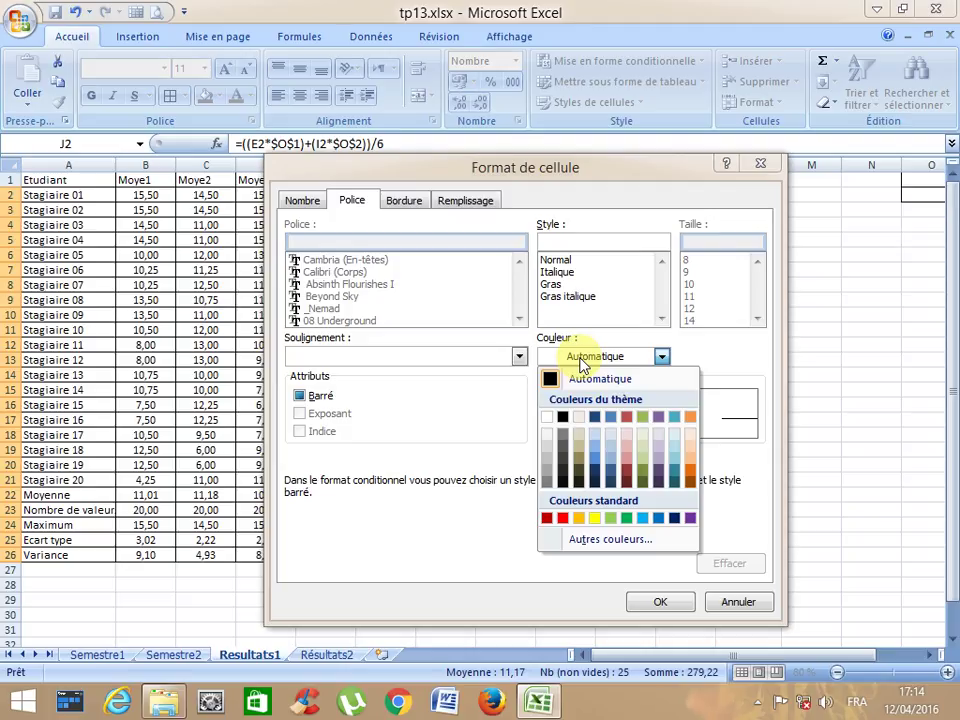
{"action": "left_click", "coordinate": [589, 373]}
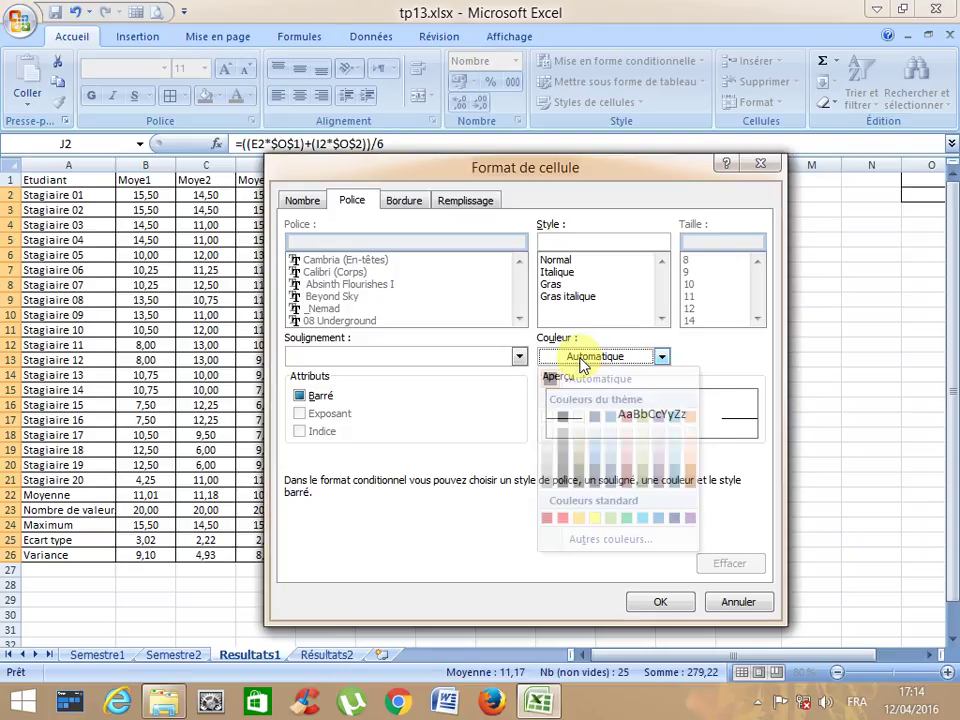
{"action": "left_click", "coordinate": [462, 203]}
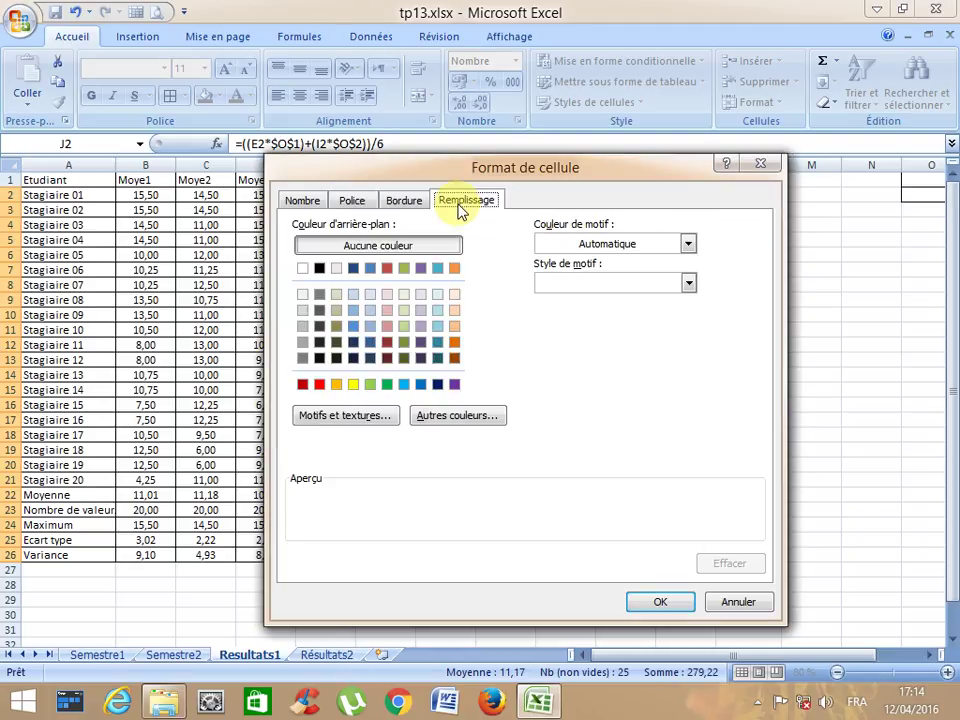
{"action": "left_click", "coordinate": [421, 385]}
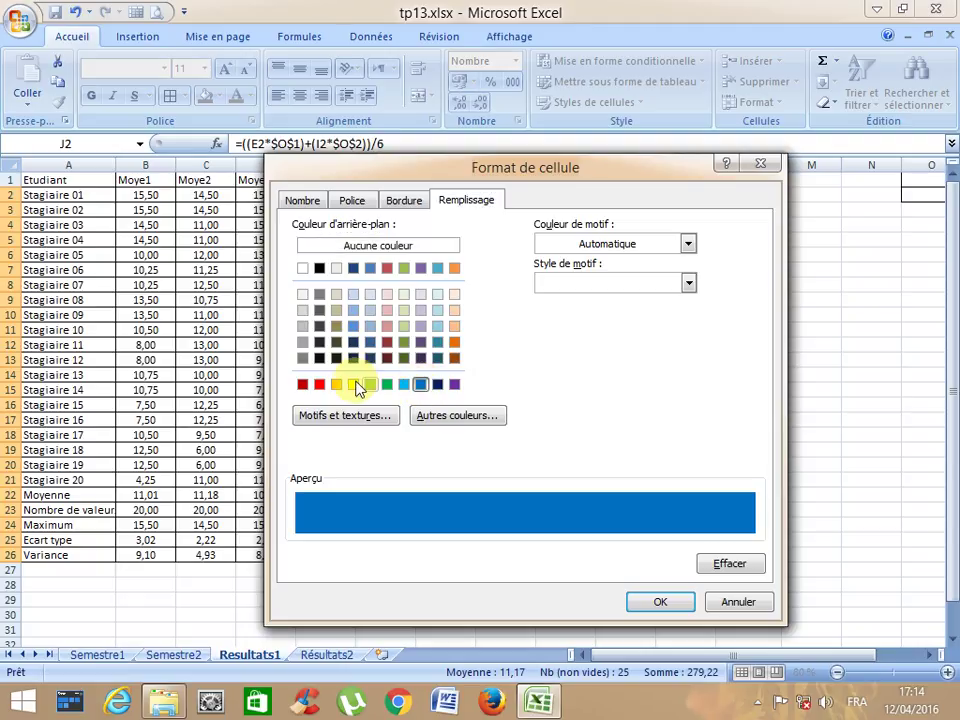
{"action": "left_click", "coordinate": [352, 201]}
{"action": "left_click", "coordinate": [429, 357]}
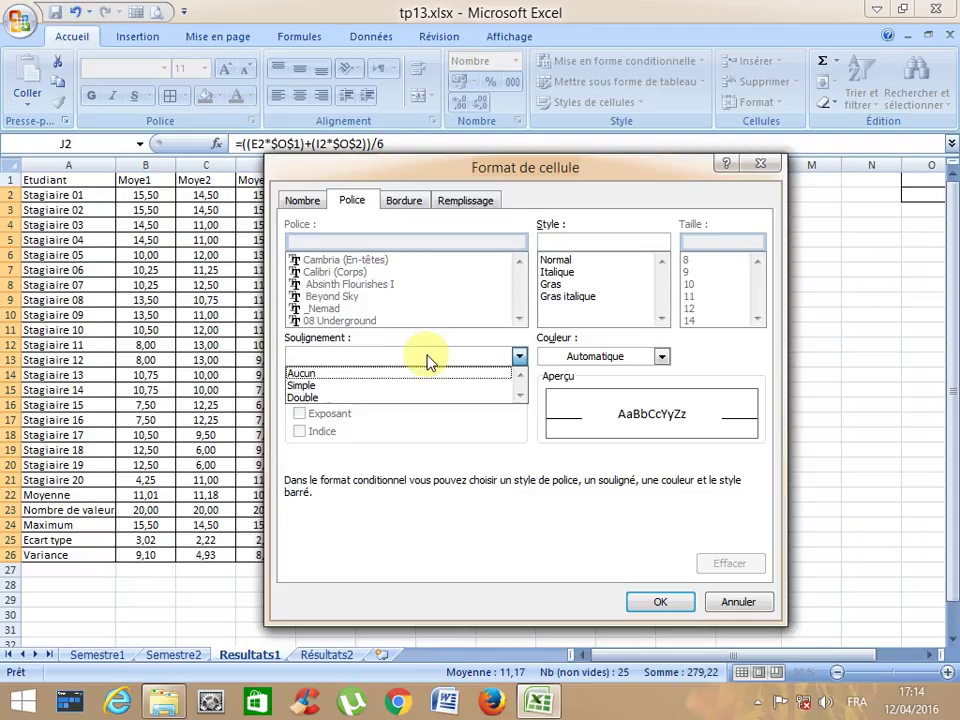
{"action": "left_click", "coordinate": [431, 358]}
{"action": "left_click", "coordinate": [558, 360]}
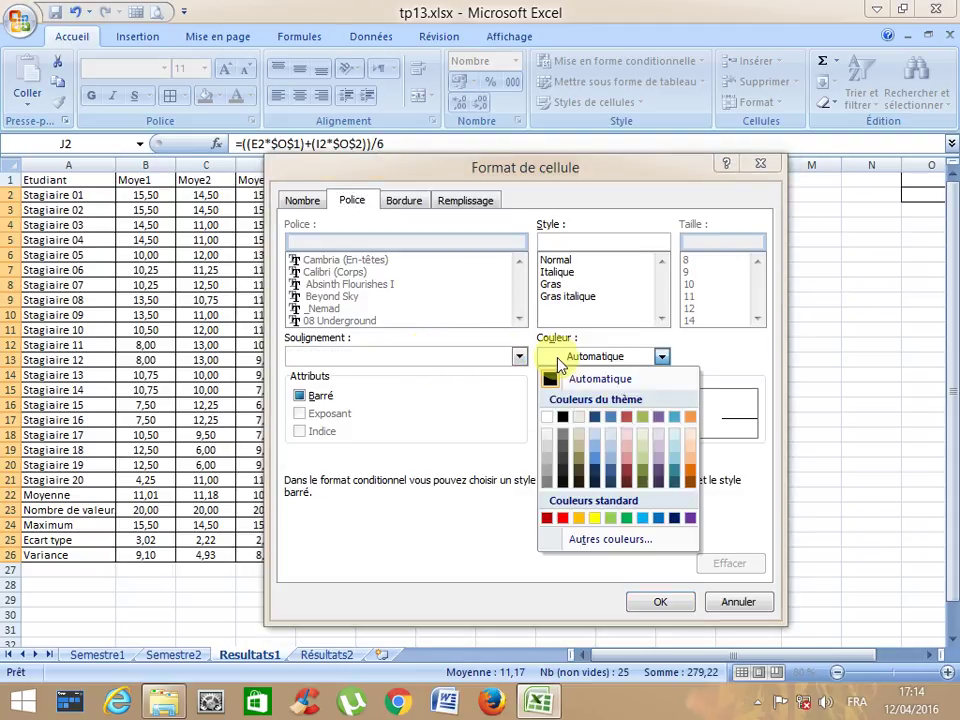
{"action": "left_click", "coordinate": [595, 517]}
{"action": "left_click", "coordinate": [658, 602]}
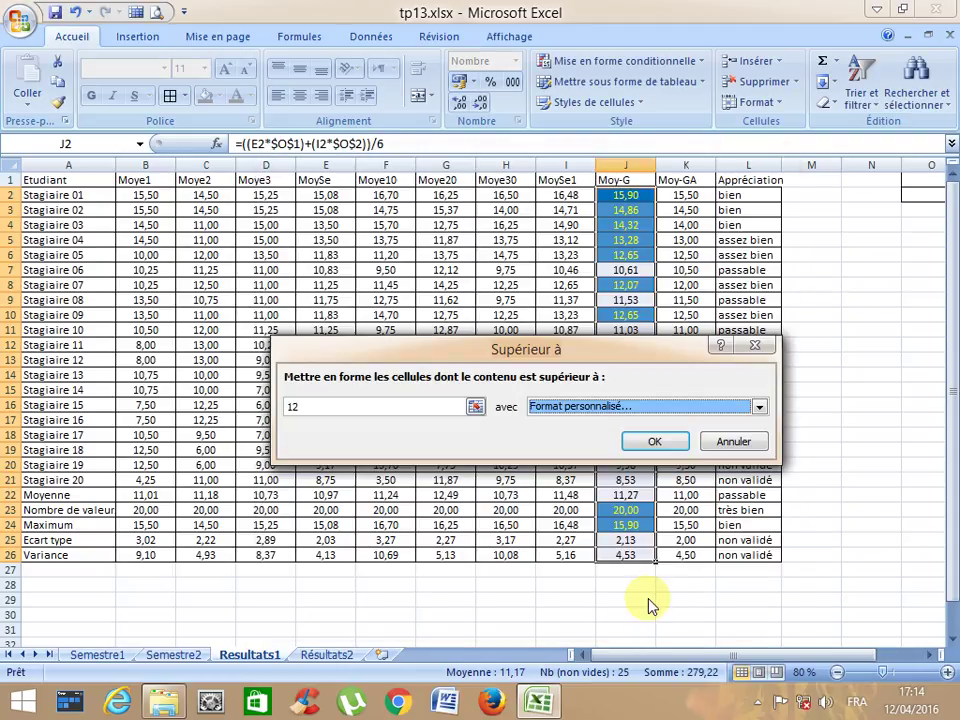
{"action": "left_click", "coordinate": [654, 442]}
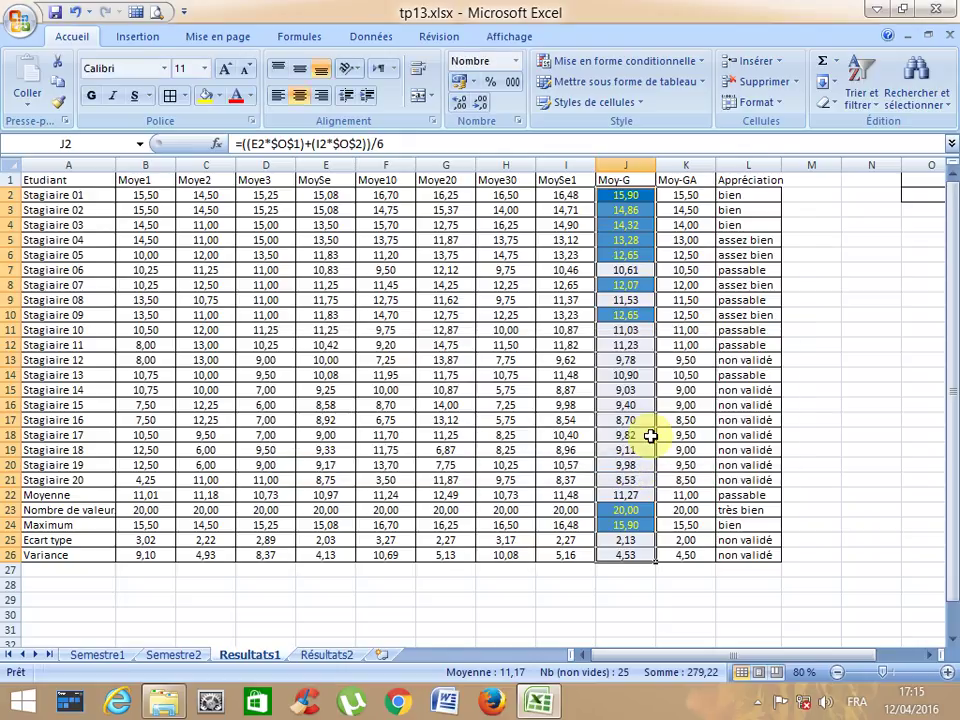
Select the Moy-GA values K2:K26 in Resultats1.
{"action": "left_click", "coordinate": [606, 386]}
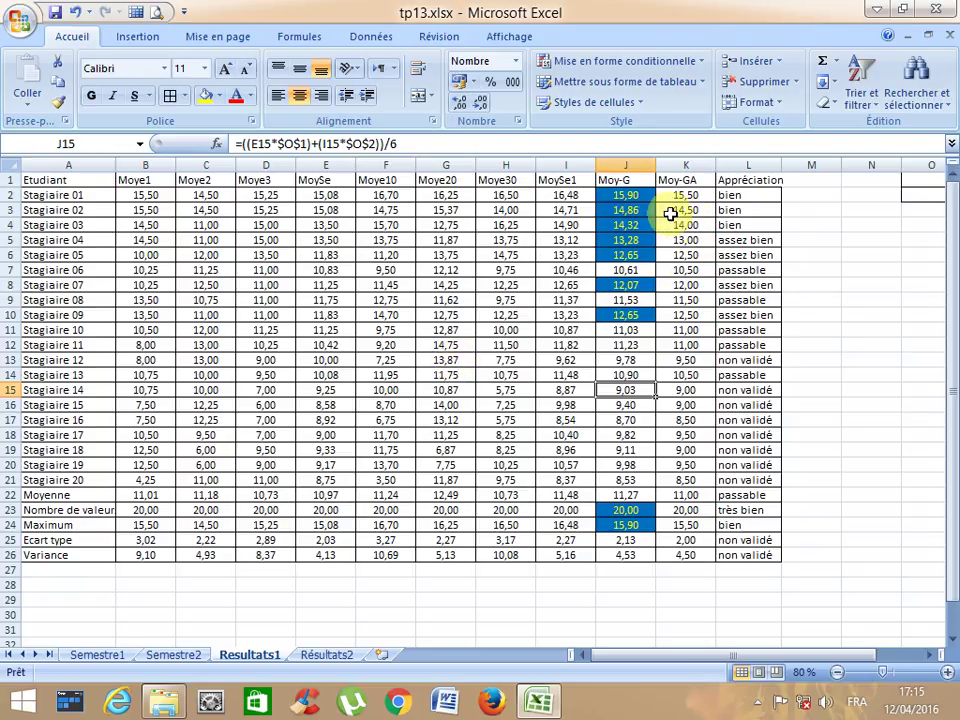
{"action": "left_click_drag", "start_coordinate": [680, 202], "coordinate": [675, 553]}
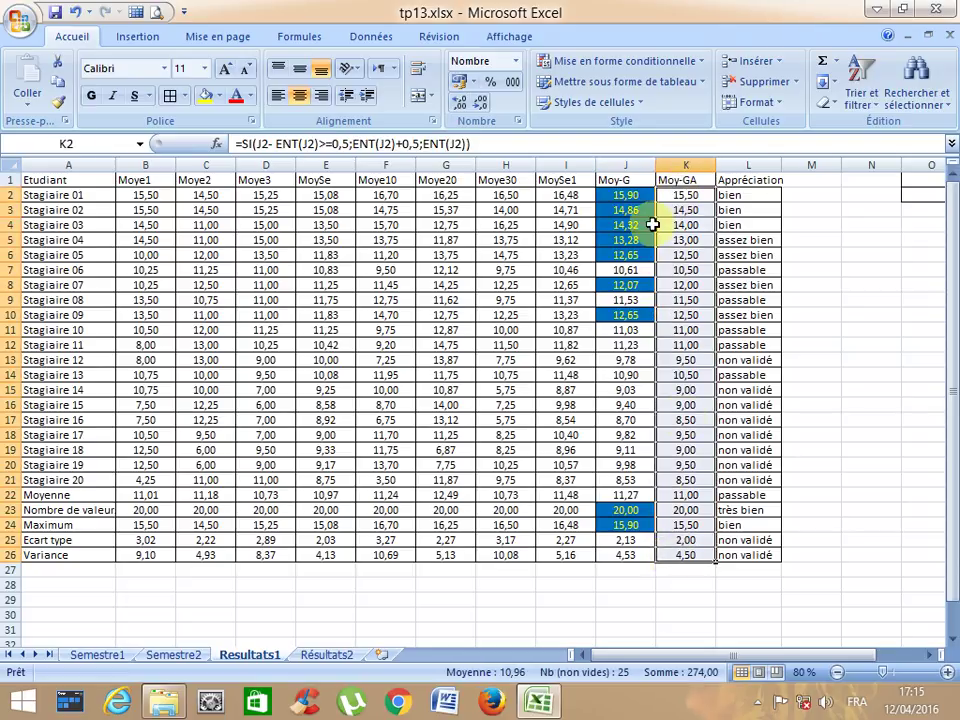
{"action": "left_click", "coordinate": [703, 62]}
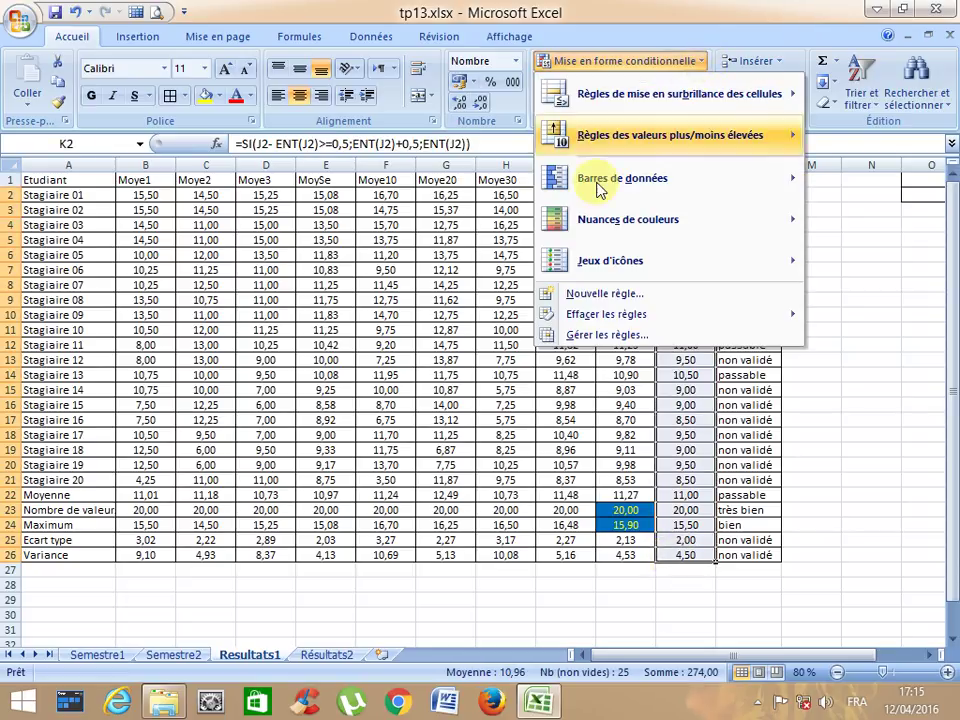
{"action": "left_click", "coordinate": [630, 298]}
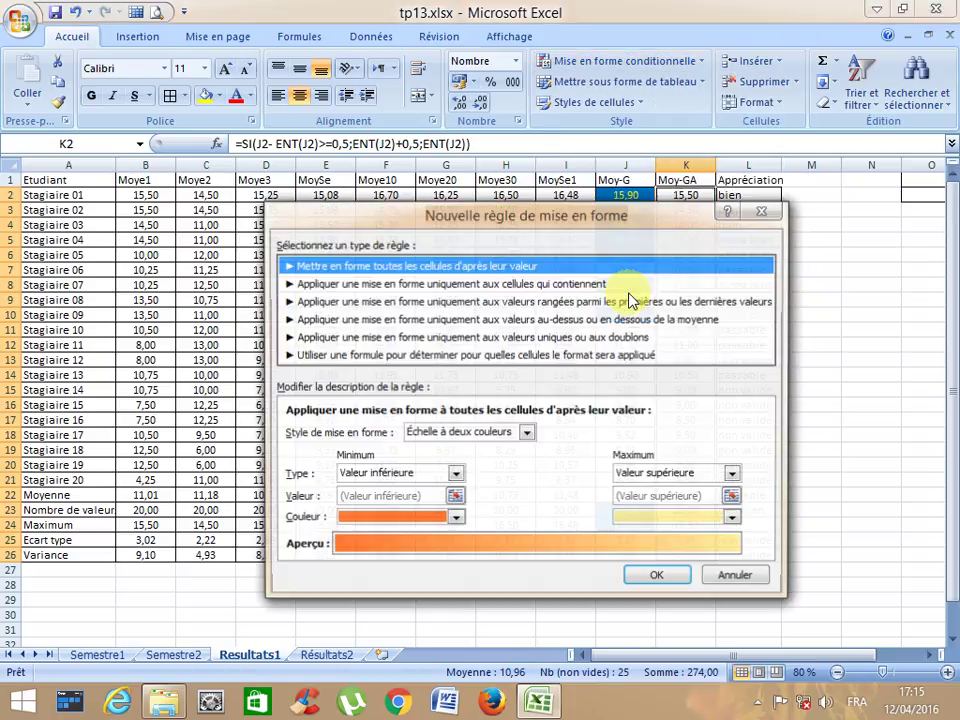
{"action": "left_click", "coordinate": [455, 476]}
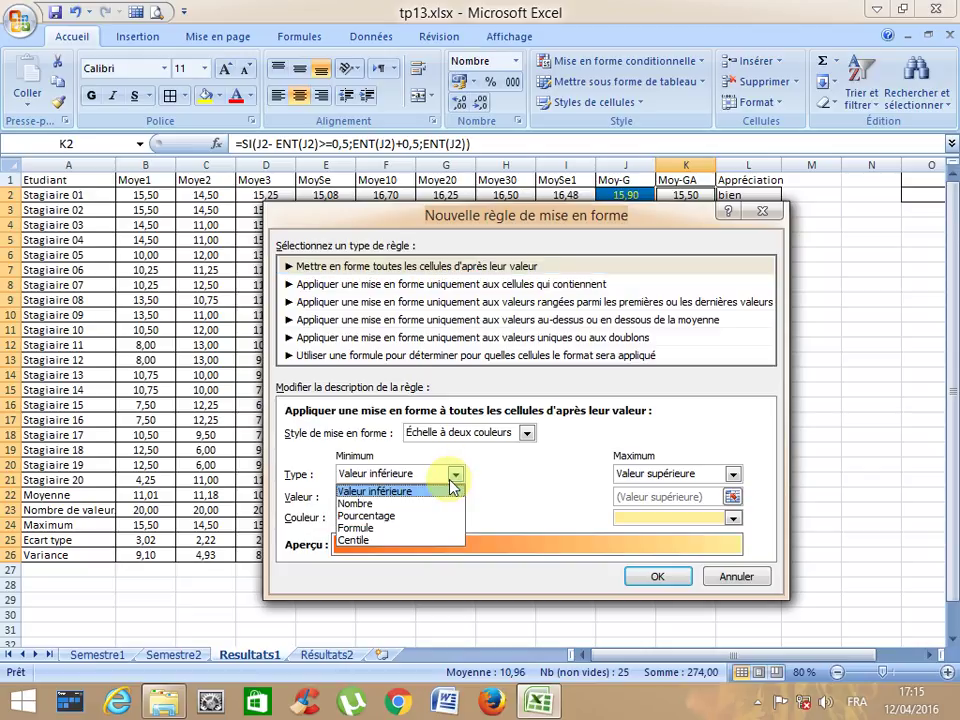
{"action": "left_click", "coordinate": [452, 488]}
{"action": "left_click", "coordinate": [630, 480]}
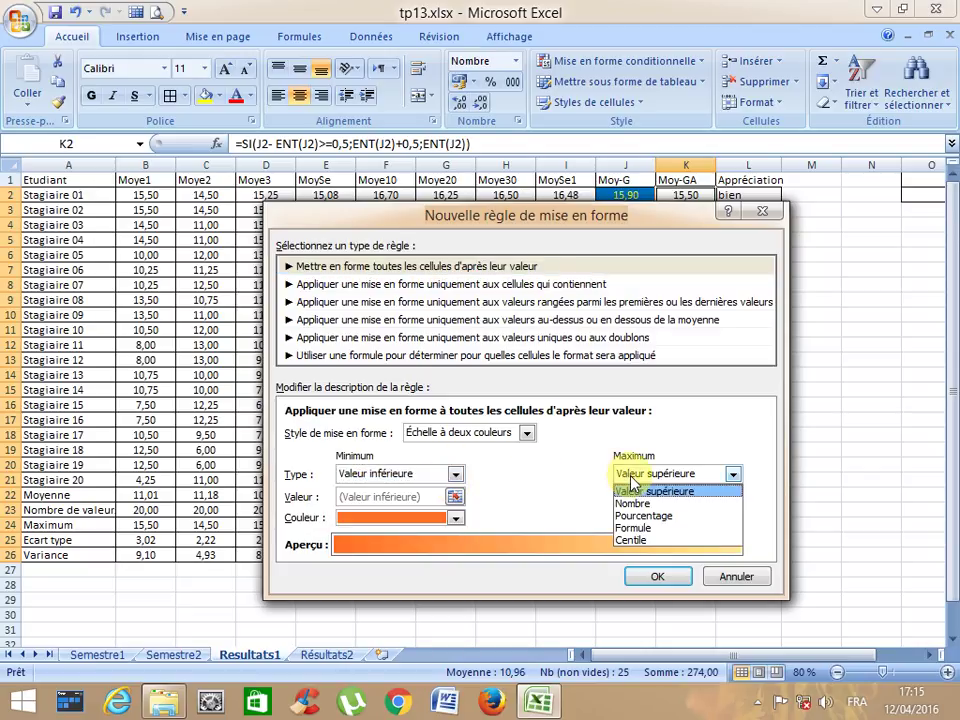
{"action": "left_click", "coordinate": [628, 491]}
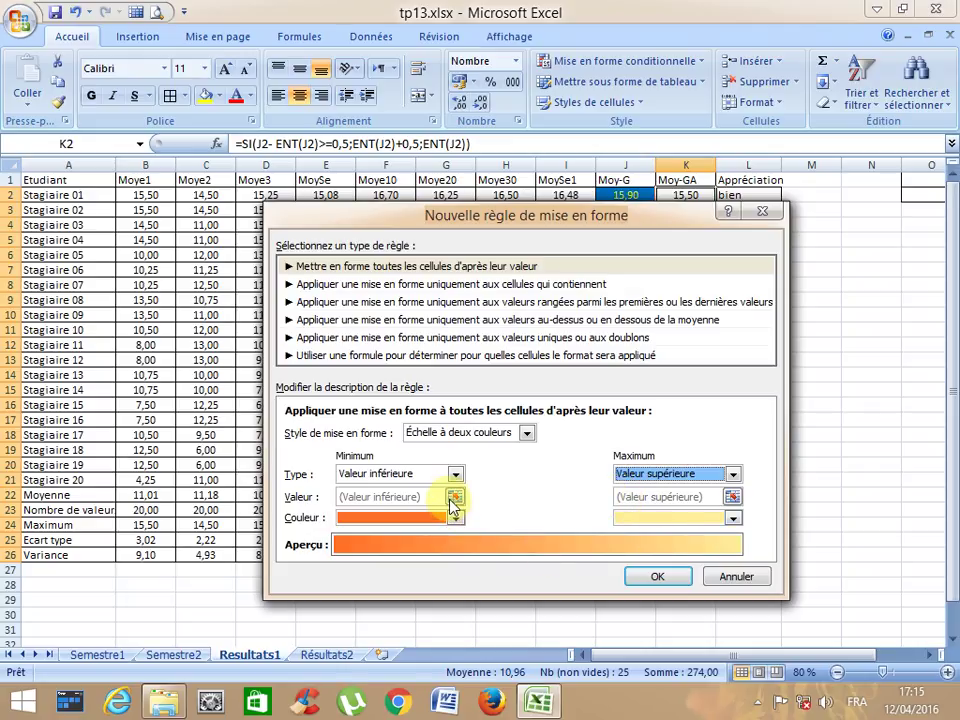
{"action": "left_click", "coordinate": [716, 572]}
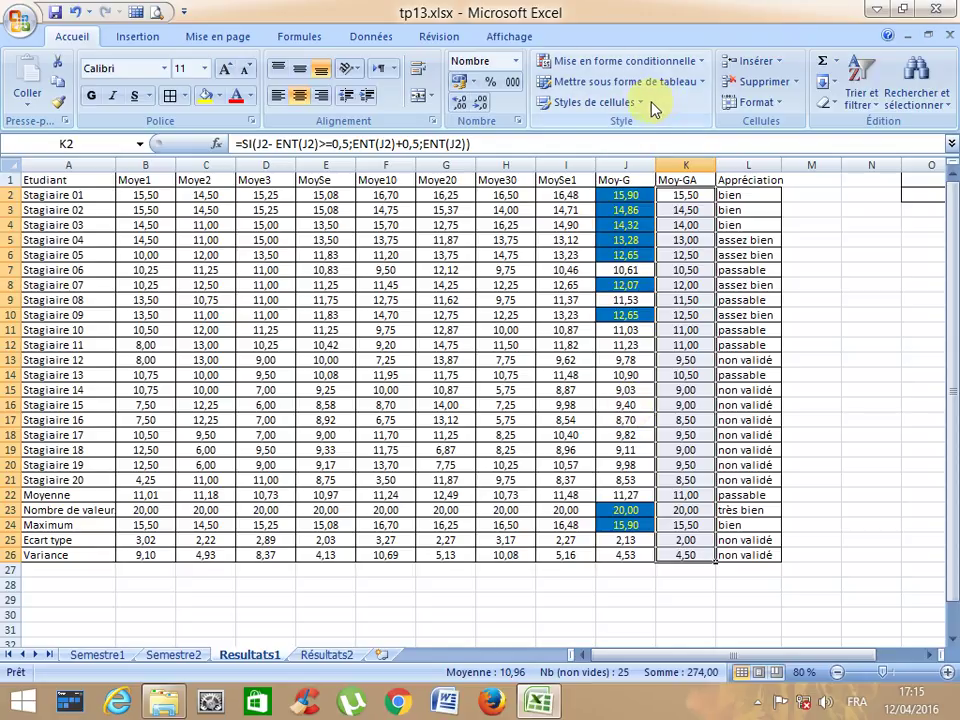
Apply an Inférieur à highlighting rule to the Moy-GA values with threshold 11,00 and a custom red fill.
{"action": "left_click", "coordinate": [690, 66]}
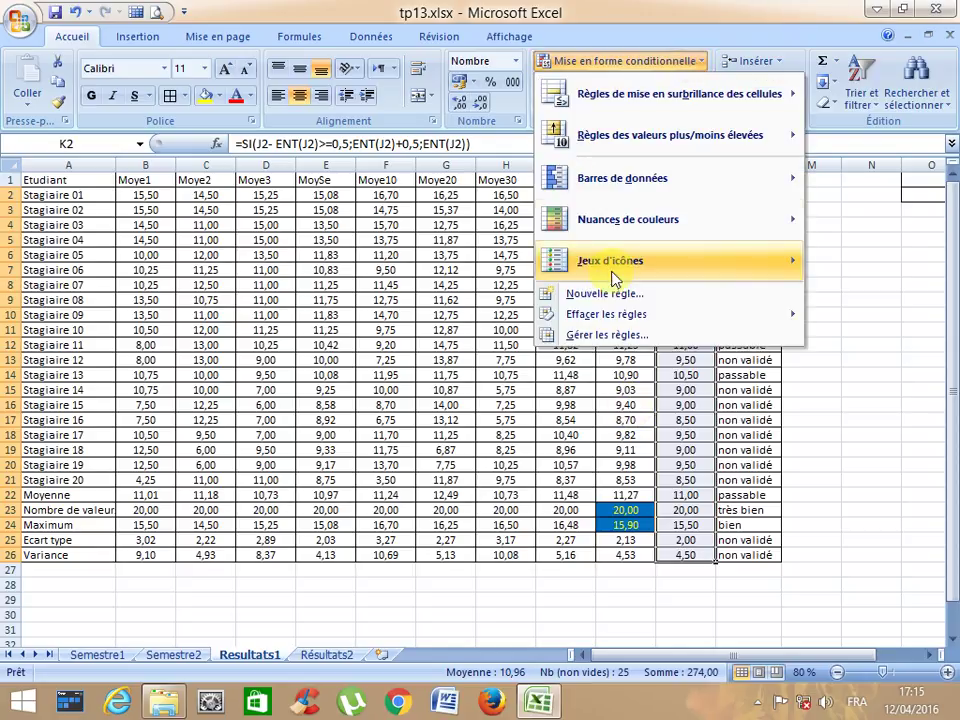
{"action": "mouse_move", "coordinate": [609, 185]}
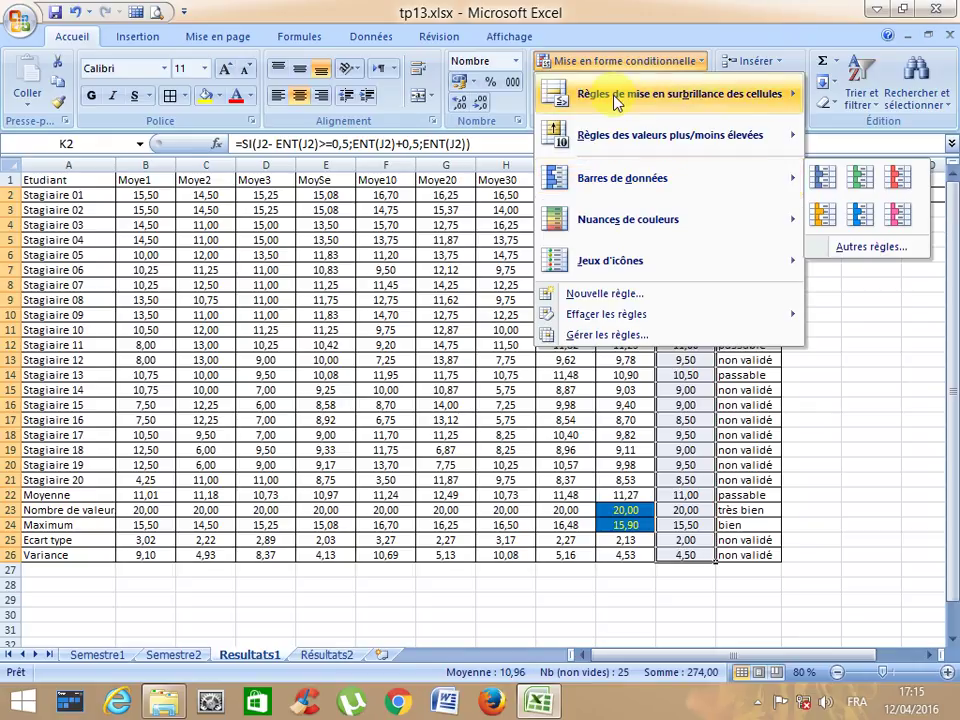
{"action": "mouse_move", "coordinate": [615, 97]}
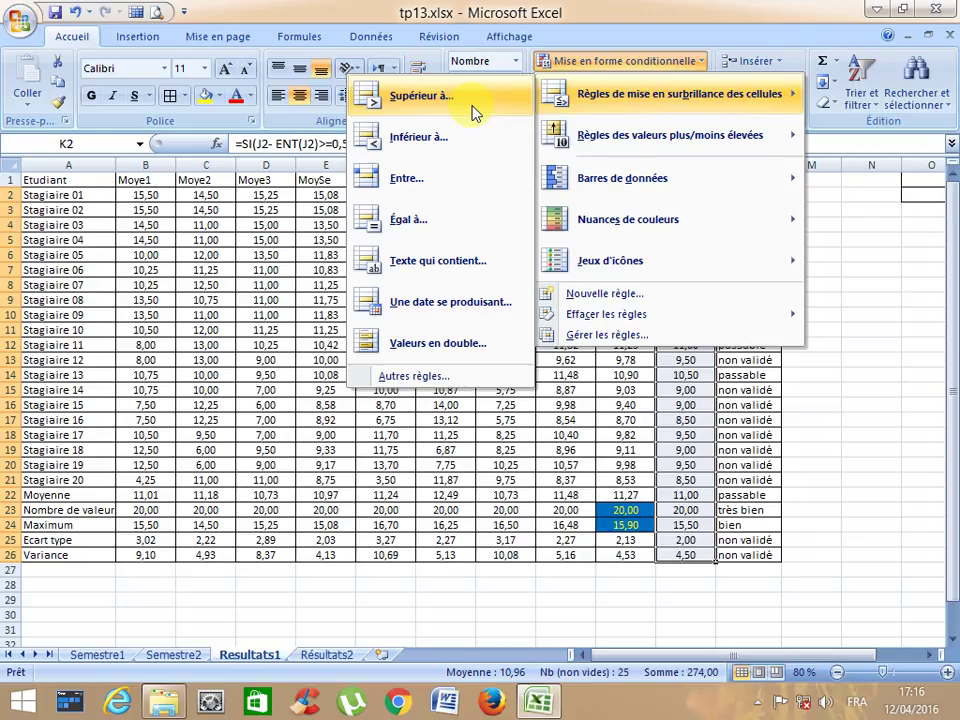
{"action": "left_click", "coordinate": [468, 135]}
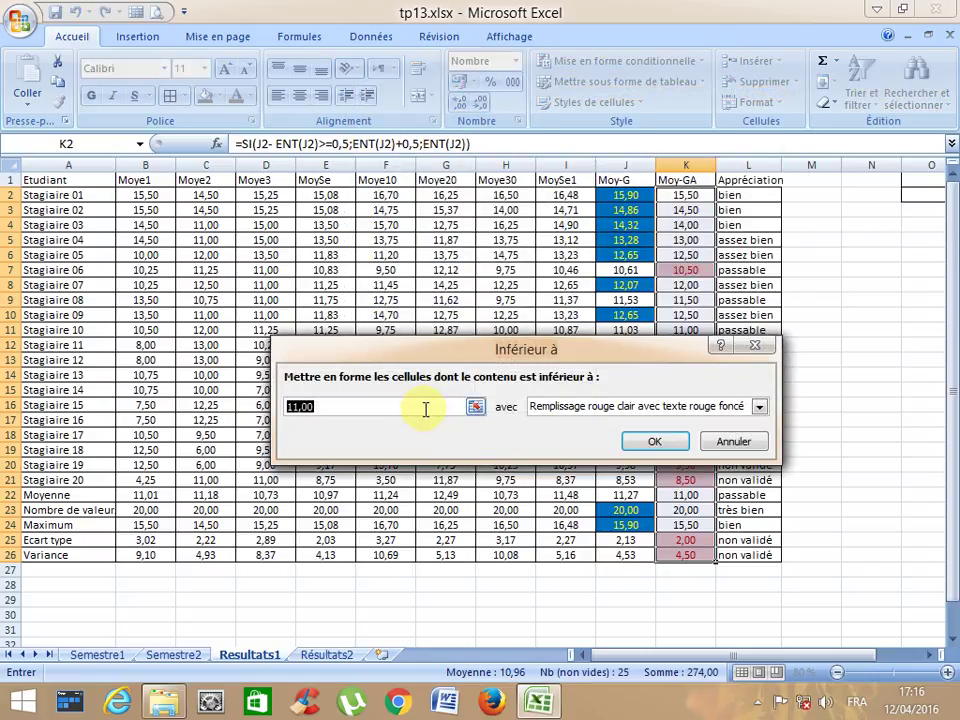
{"action": "left_click", "coordinate": [575, 407]}
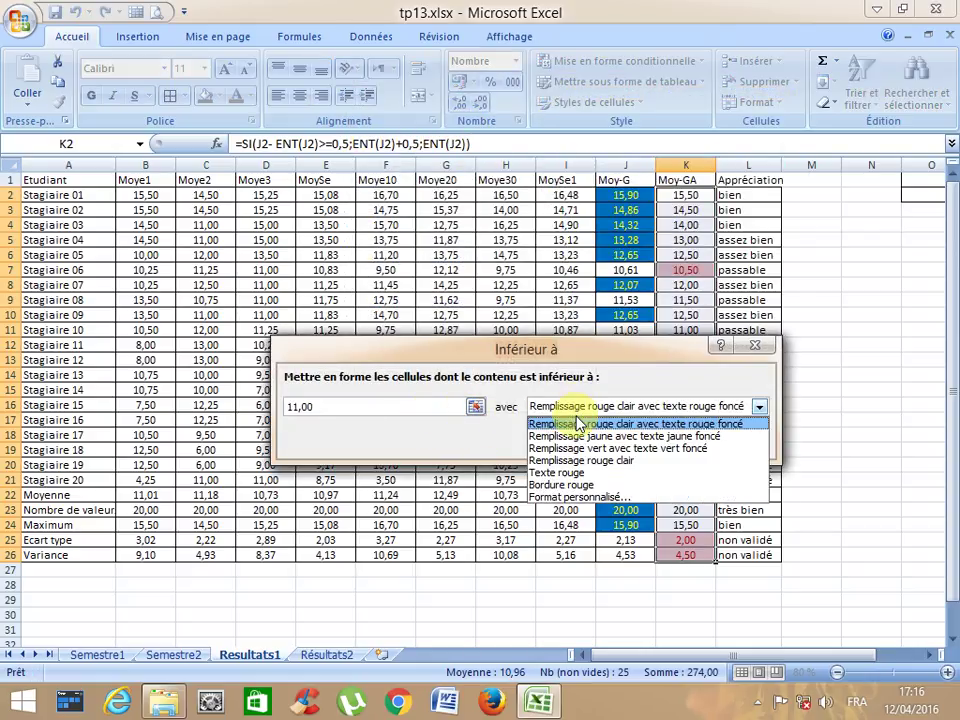
{"action": "left_click", "coordinate": [577, 497]}
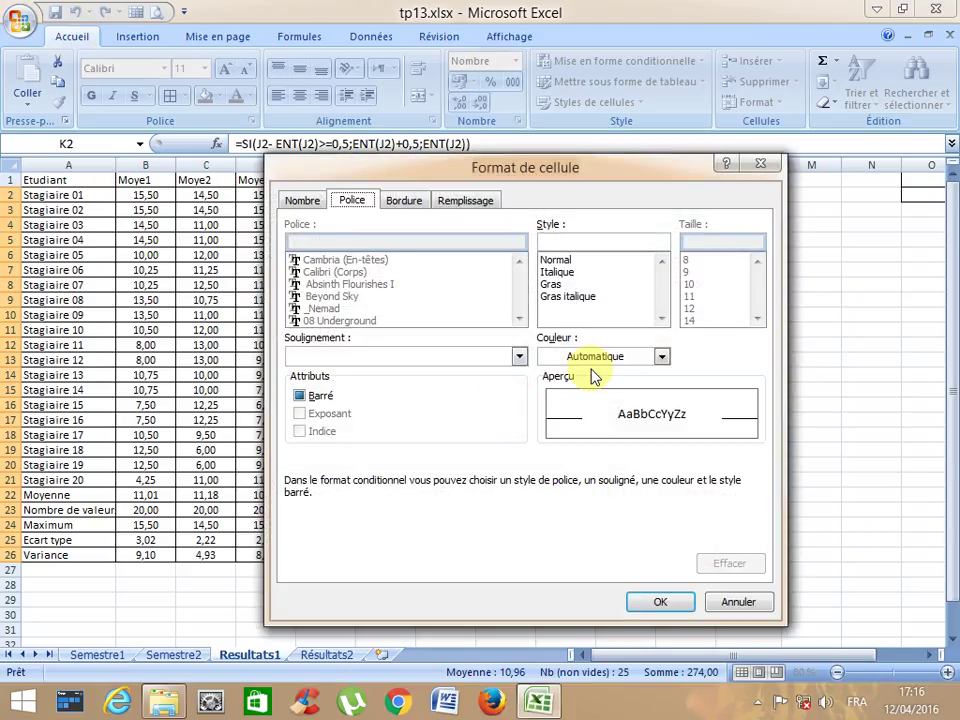
{"action": "left_click", "coordinate": [448, 203]}
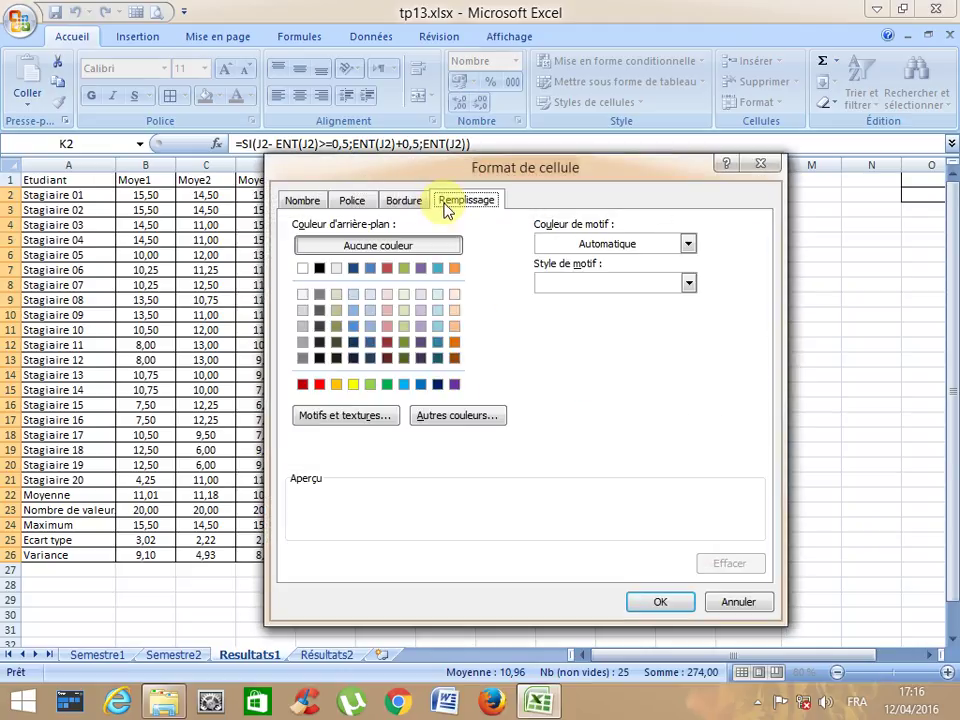
{"action": "left_click", "coordinate": [319, 384]}
{"action": "left_click", "coordinate": [660, 603]}
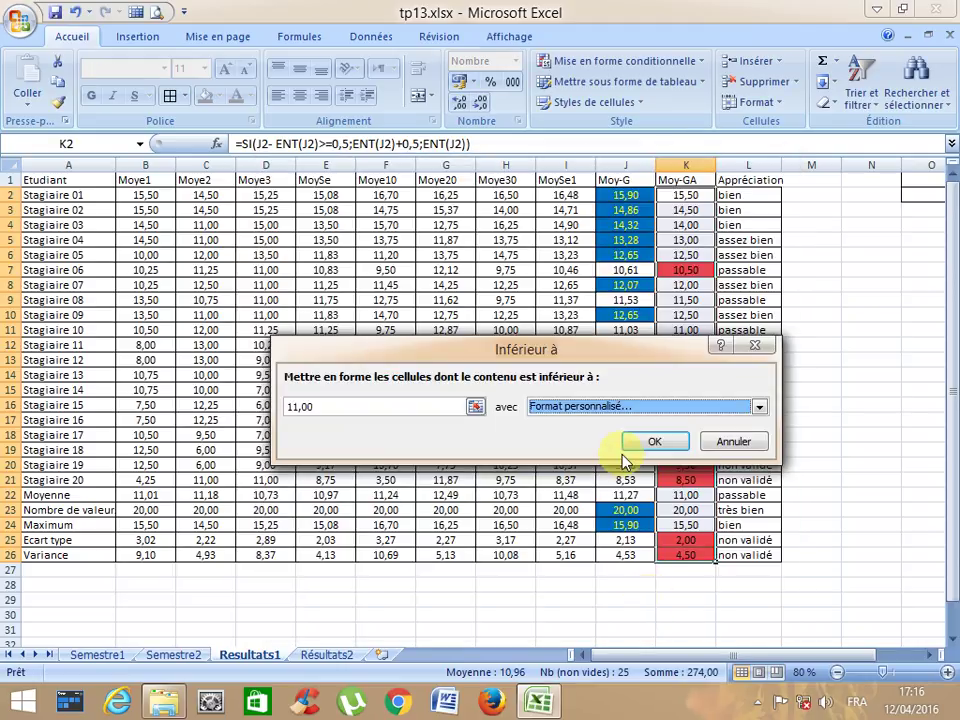
{"action": "left_click", "coordinate": [645, 442]}
{"action": "left_click", "coordinate": [553, 422]}
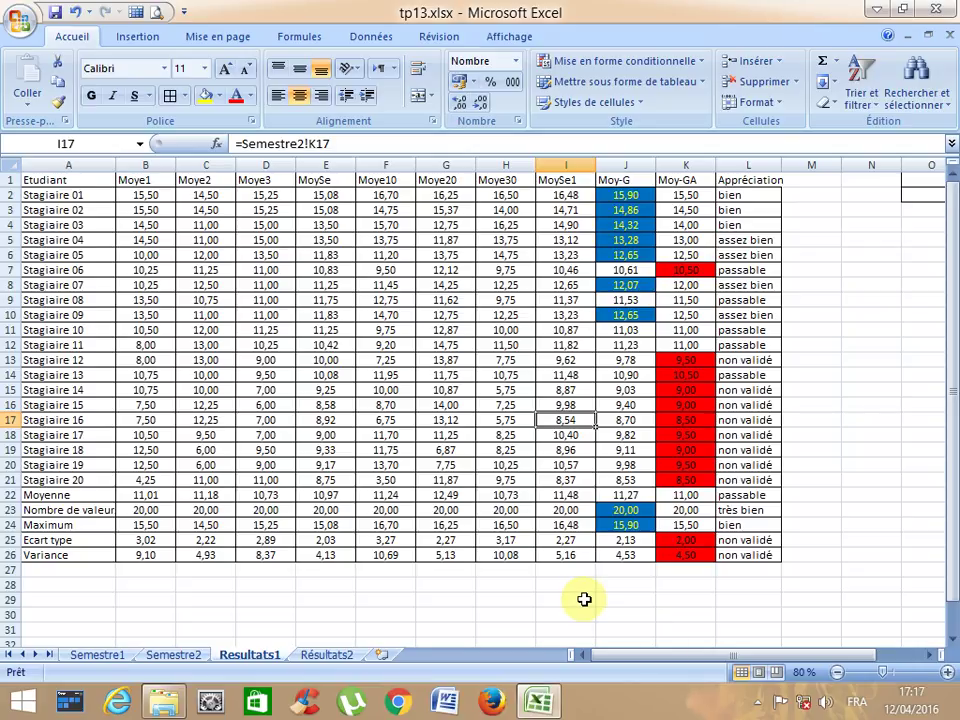
{"action": "left_click", "coordinate": [756, 701]}
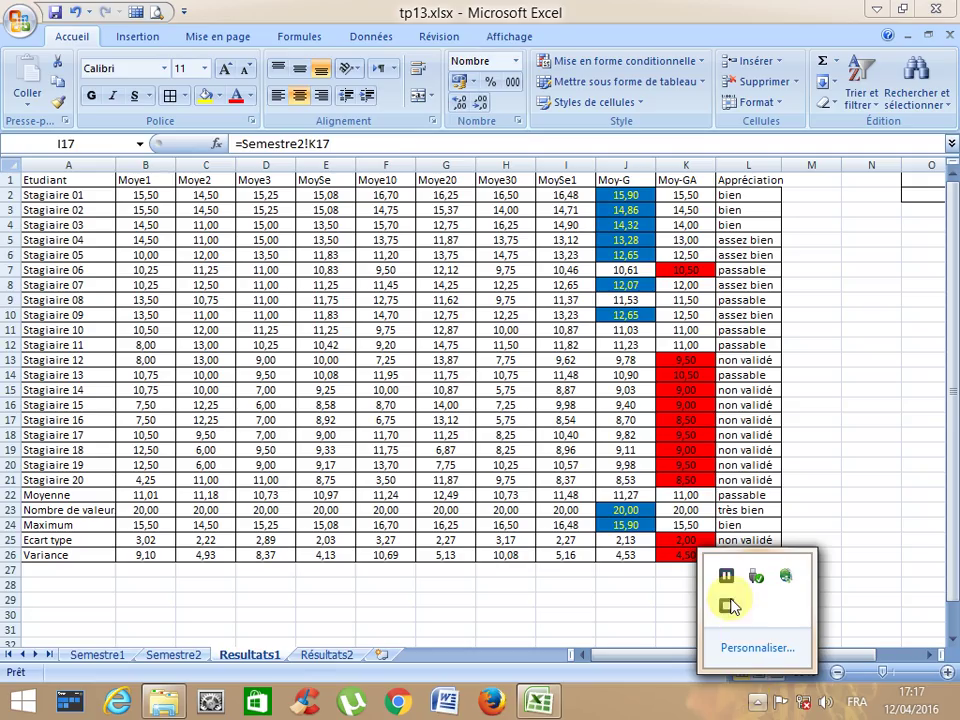